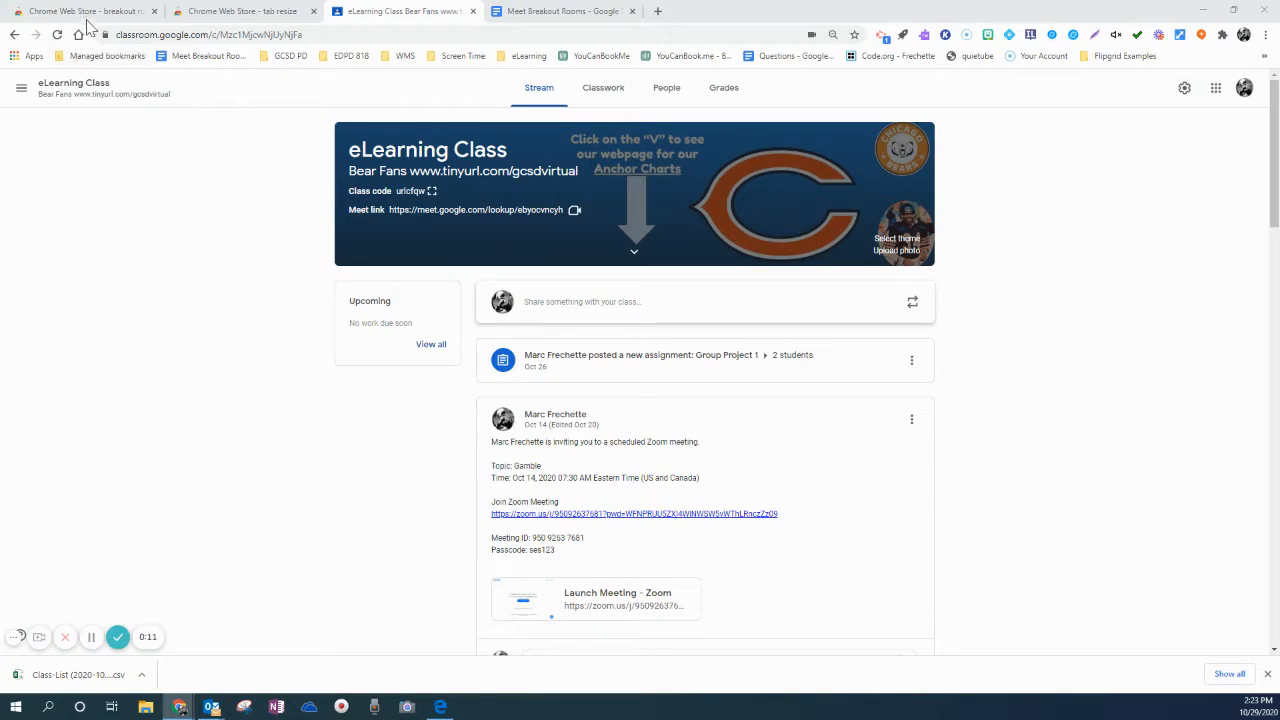
Review the Chrome Web Store search results for breakout rooms and tab resize, and return to the eLearning Class stream
click(84, 18)
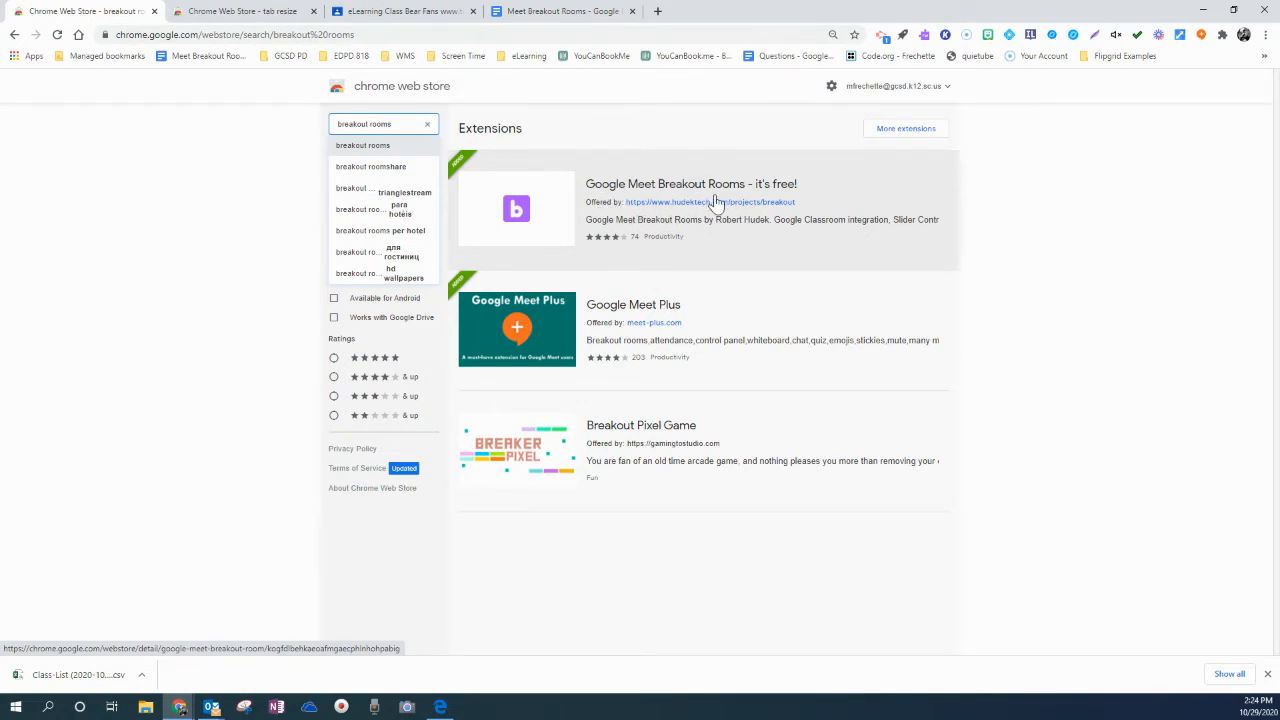
click(250, 12)
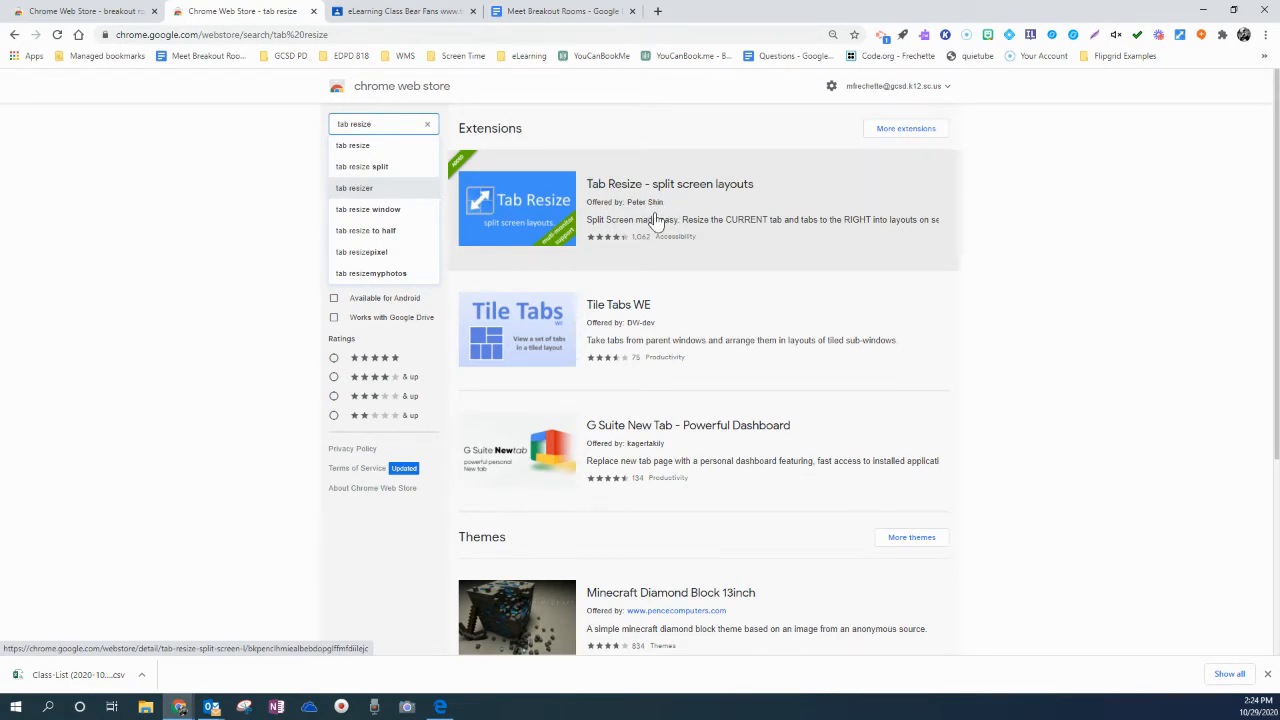
click(407, 14)
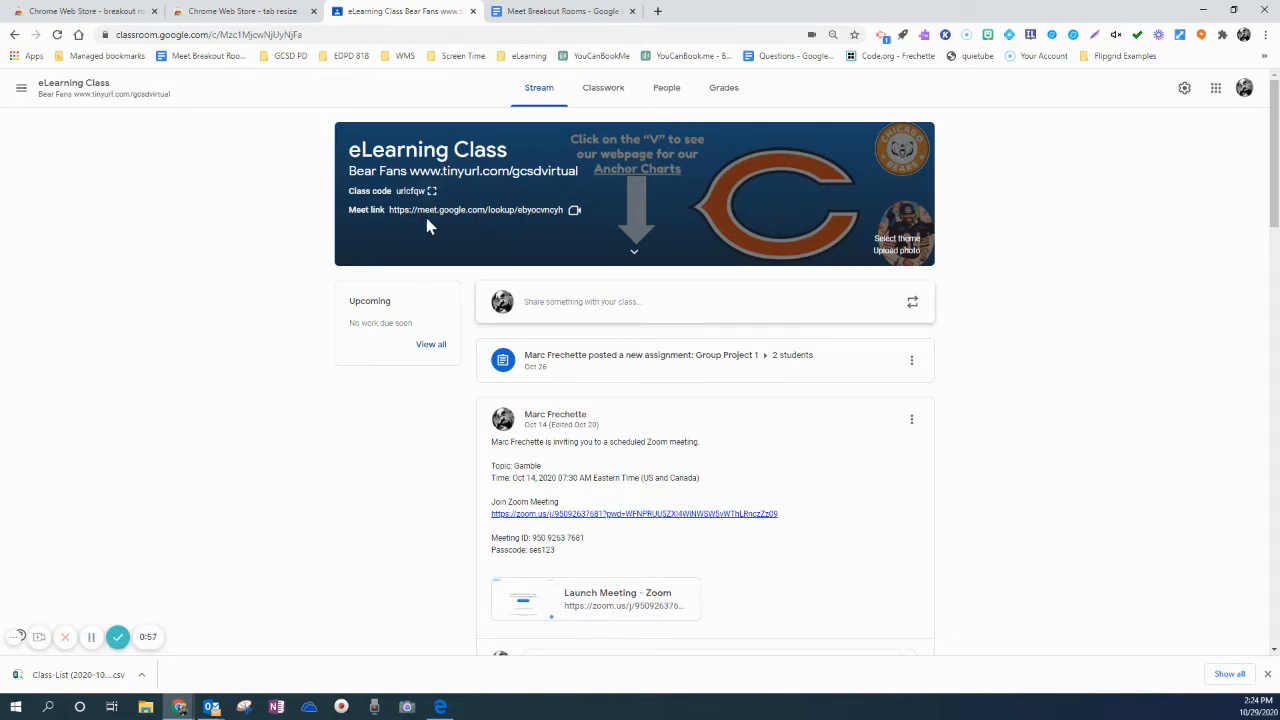
Copy the four meeting links f1 to f4 with their group name lists from the Meet Breakout Rooms document
click(558, 14)
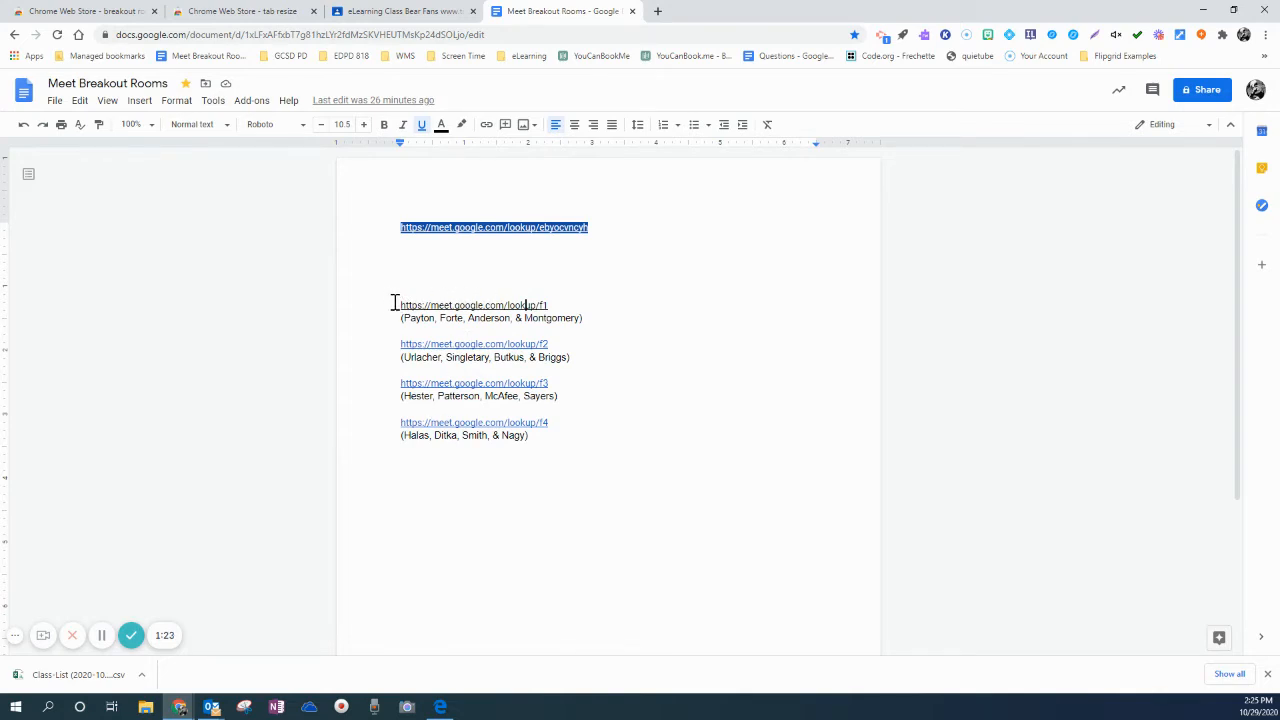
drag(395, 304, 566, 451)
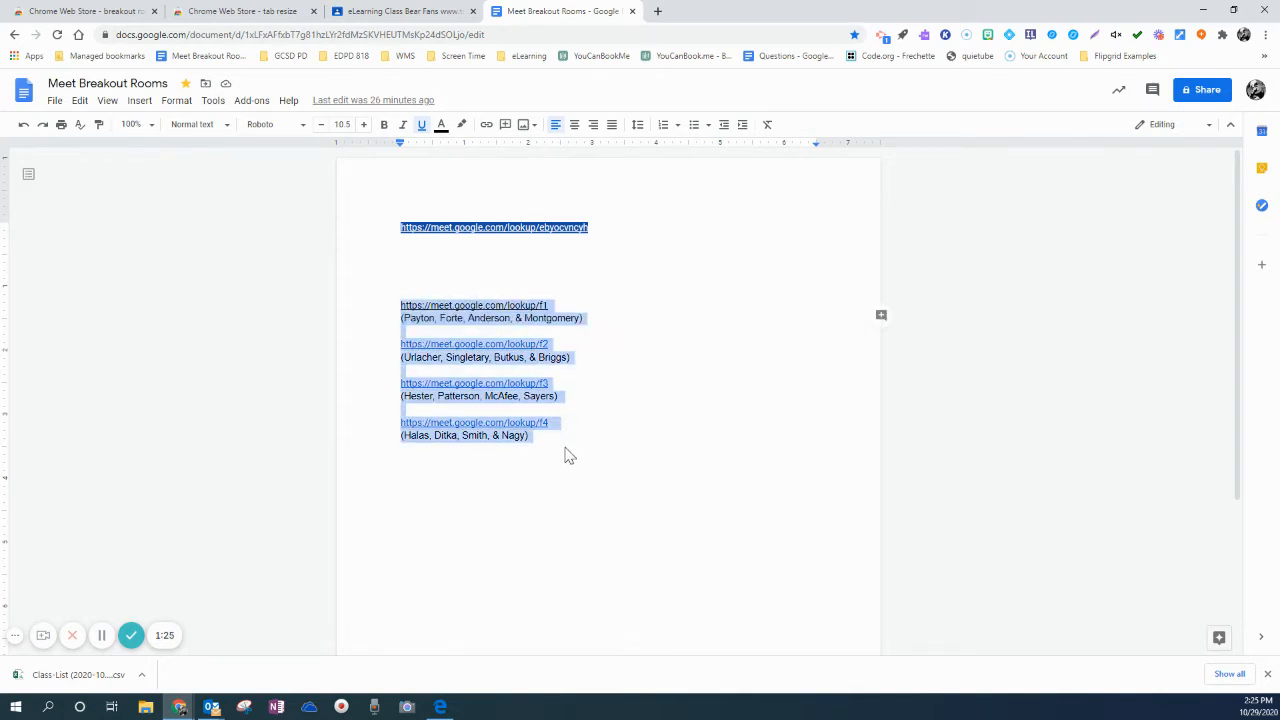
right_click(486, 406)
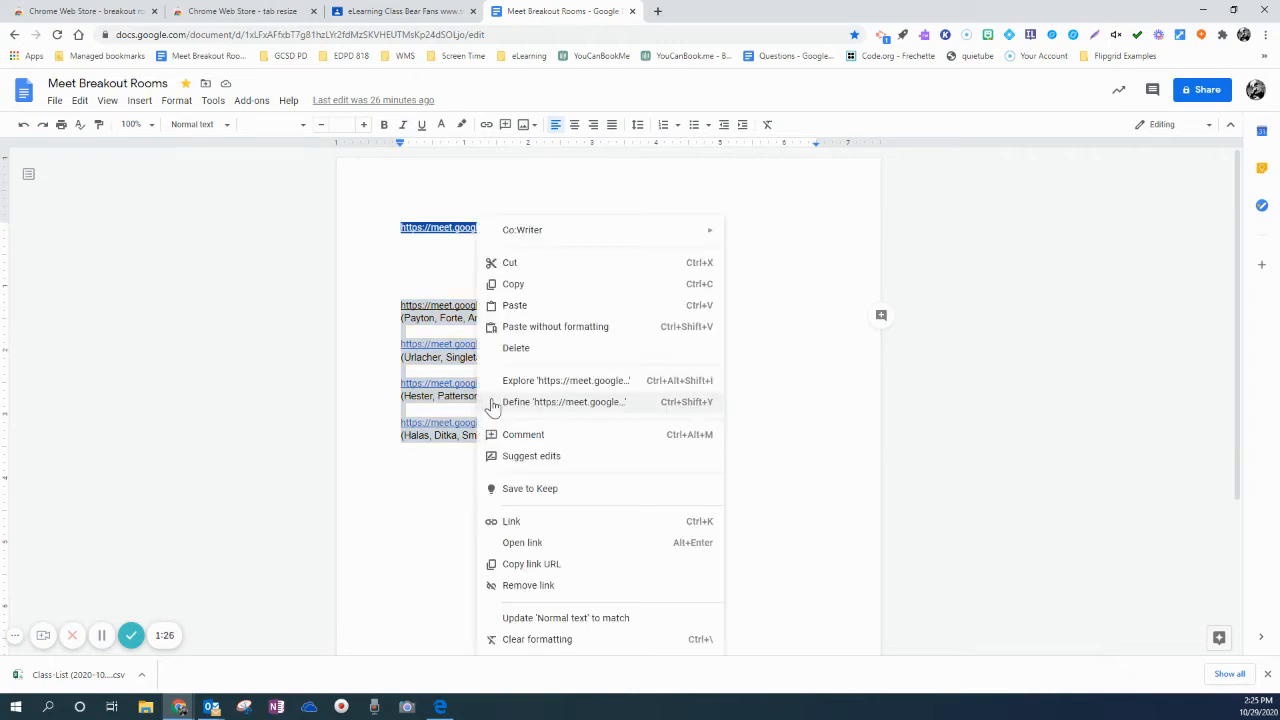
click(524, 288)
Join the main class meeting through the eLearning Class Meet link and dismiss the Add others dialog
click(421, 12)
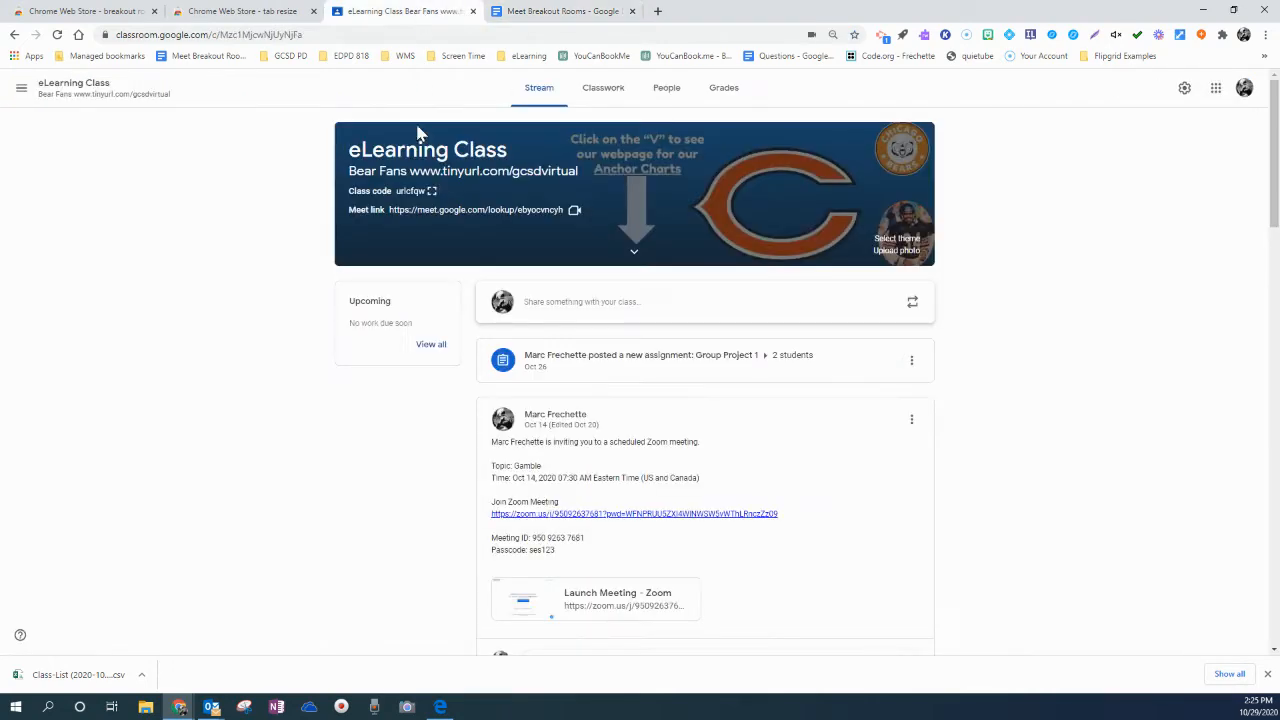
click(493, 212)
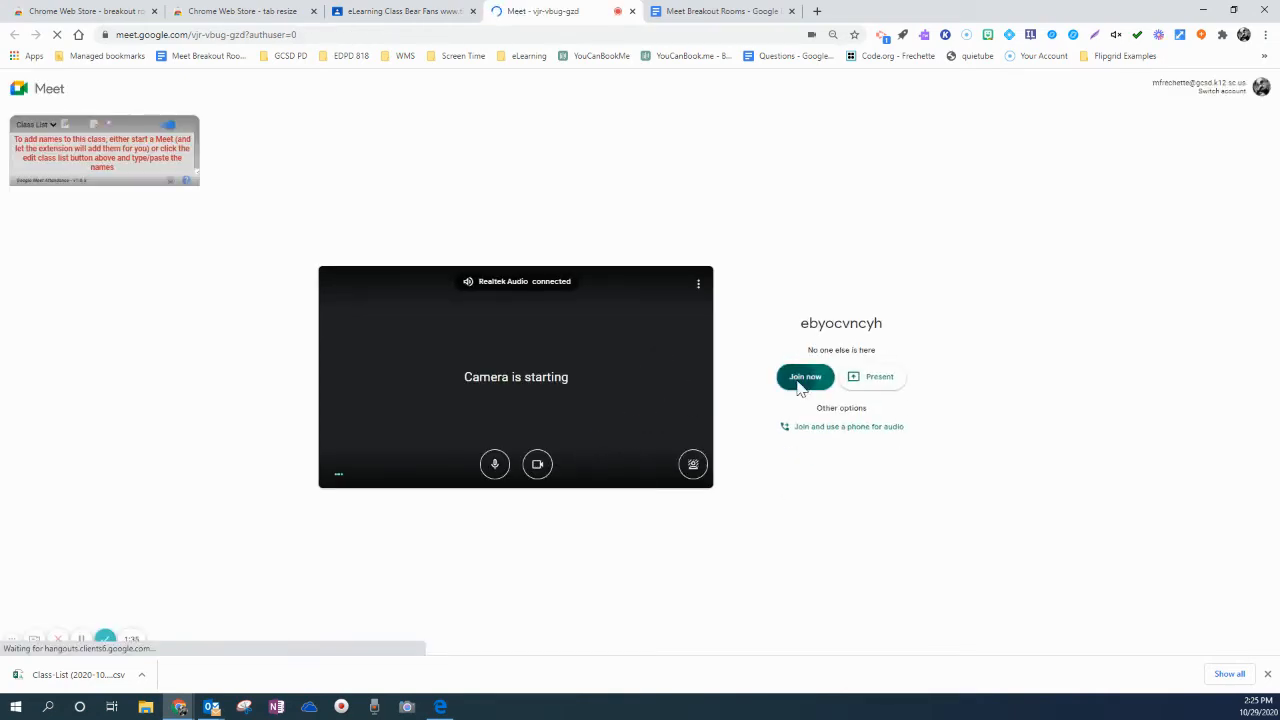
click(806, 374)
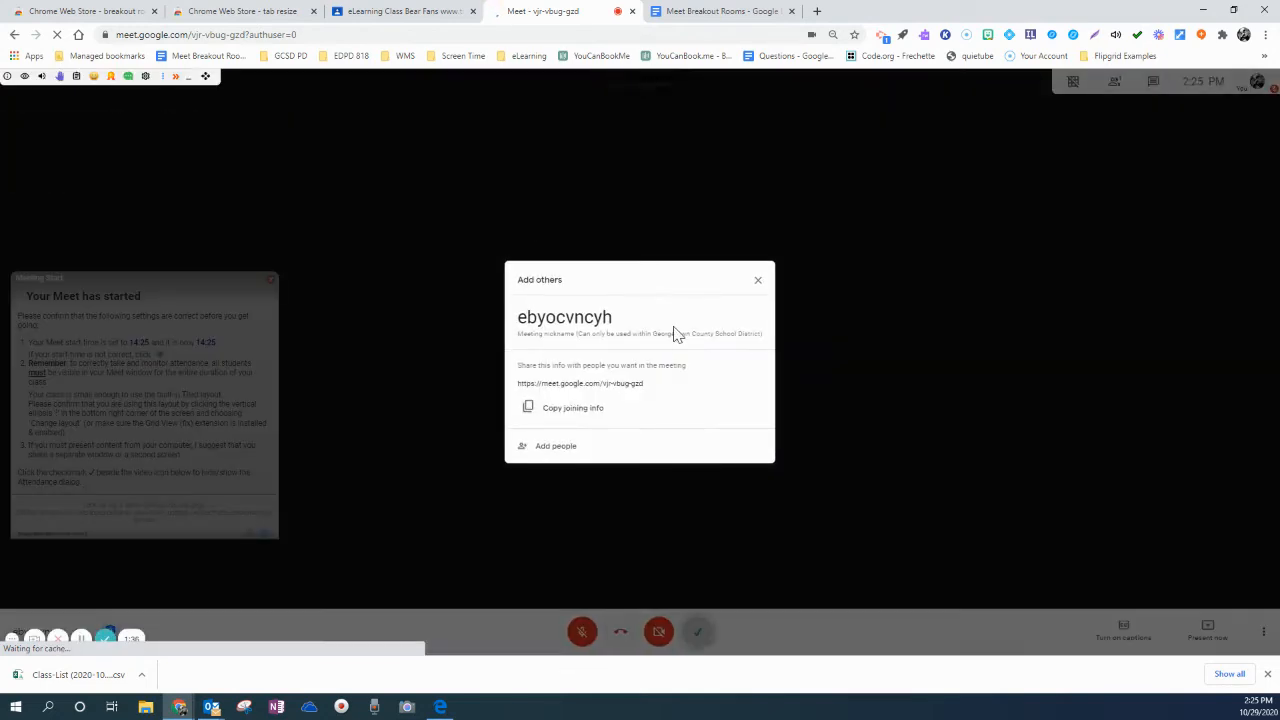
click(757, 283)
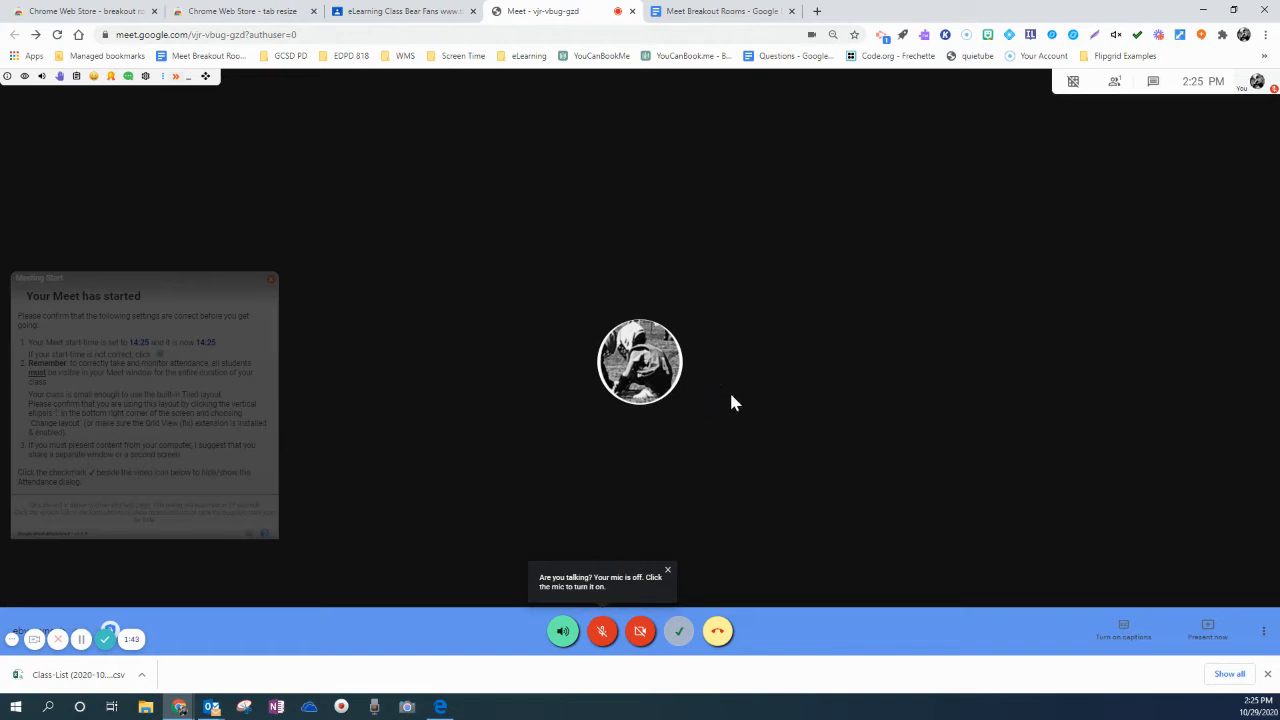
Paste the copied breakout room links and group lists into the meeting chat and send them to everyone
click(1151, 86)
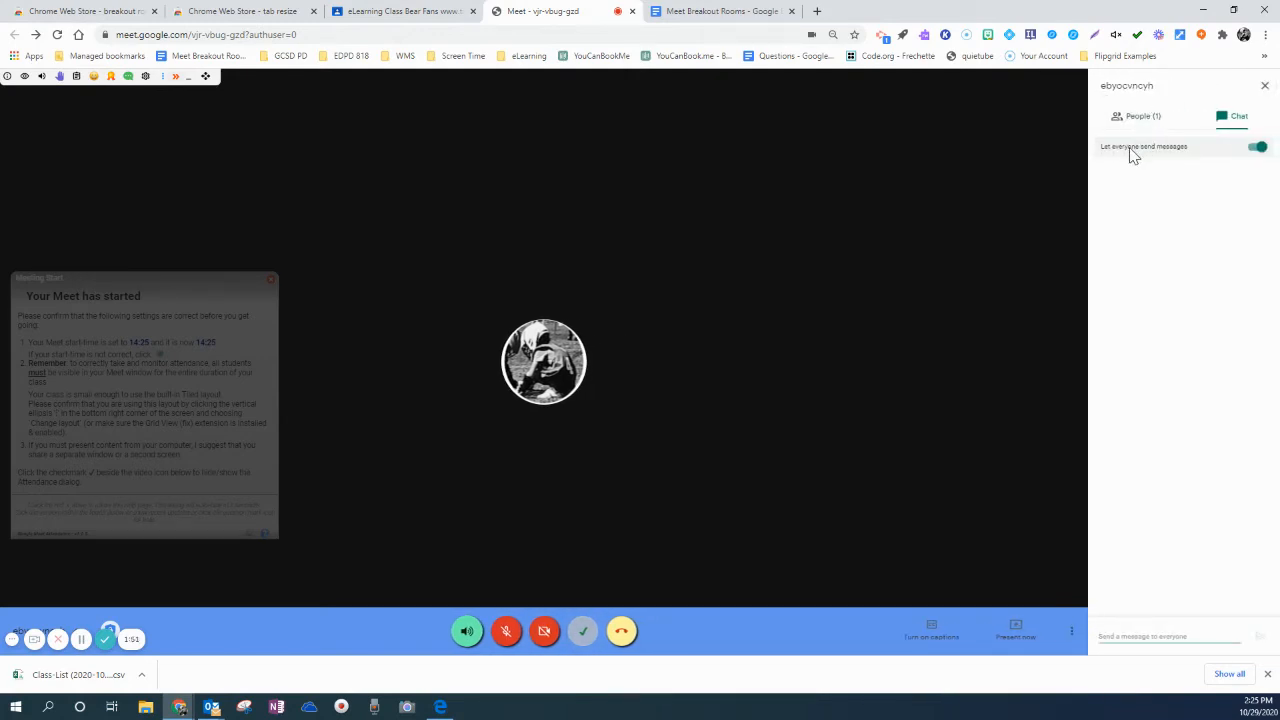
right_click(1108, 634)
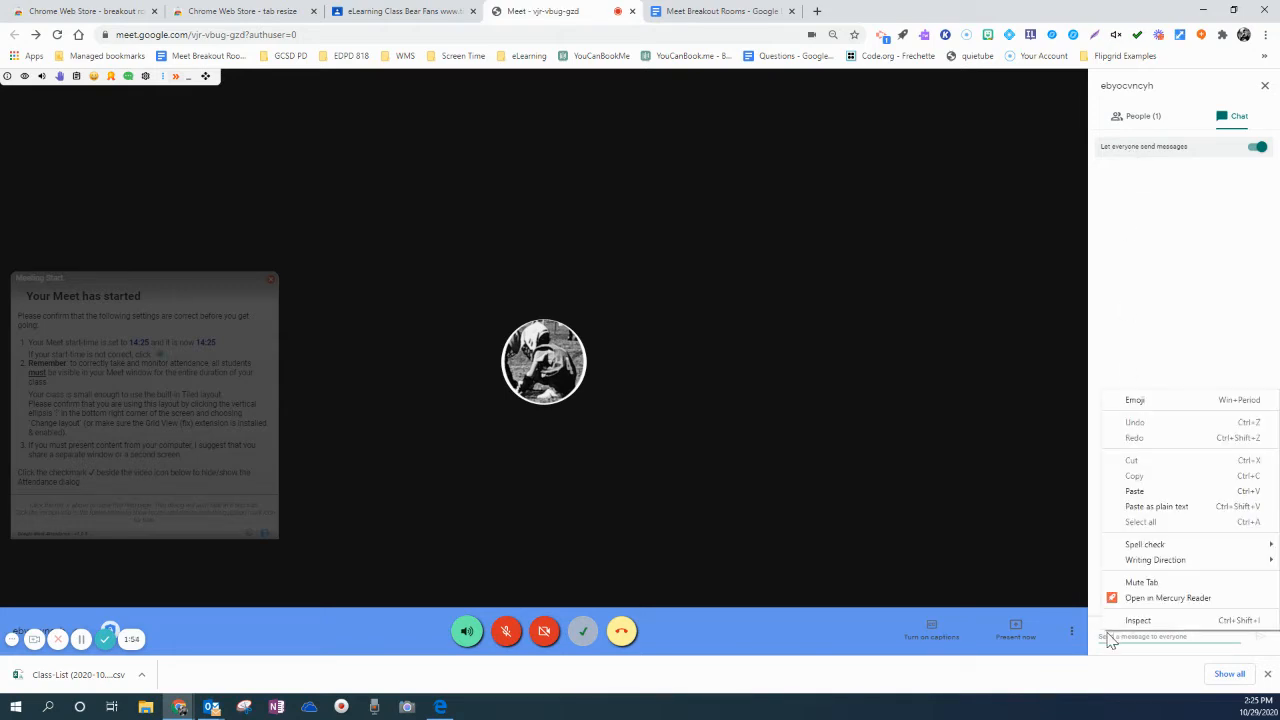
click(1135, 491)
click(1260, 637)
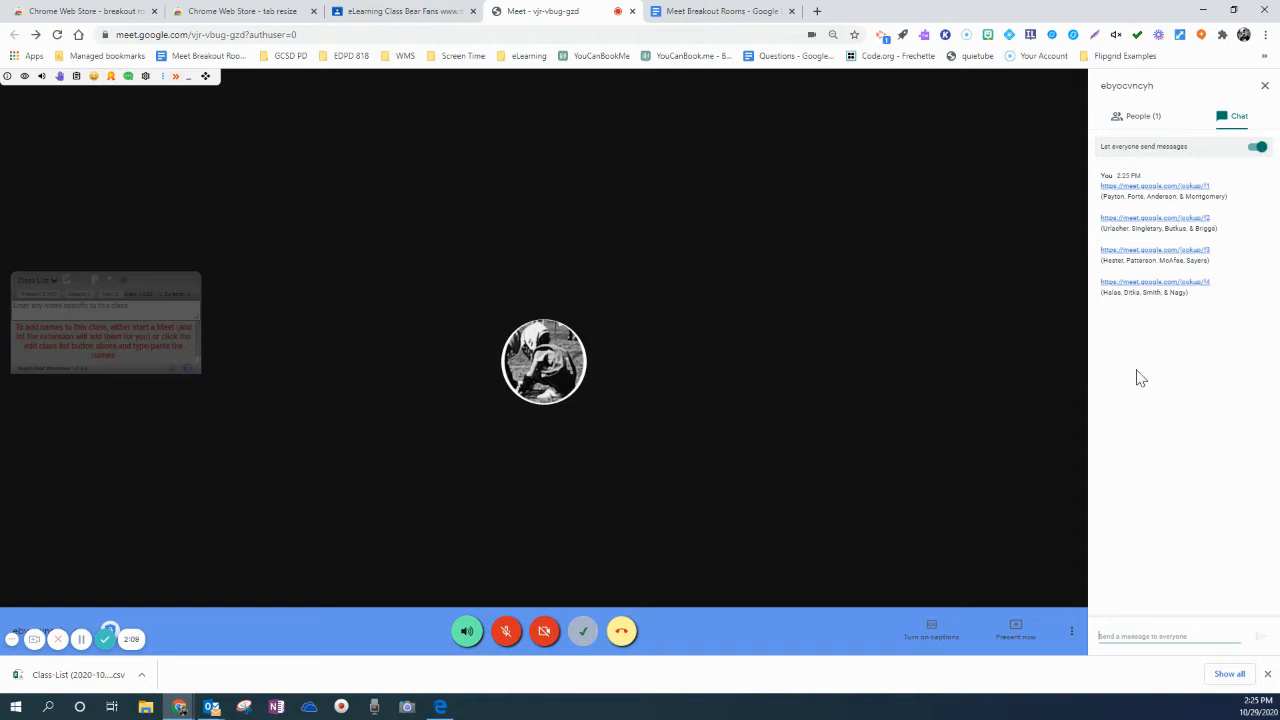
From the Meet Breakout Rooms document, split the screen into four browser windows with Tab Resize's 2x2 layout
click(702, 18)
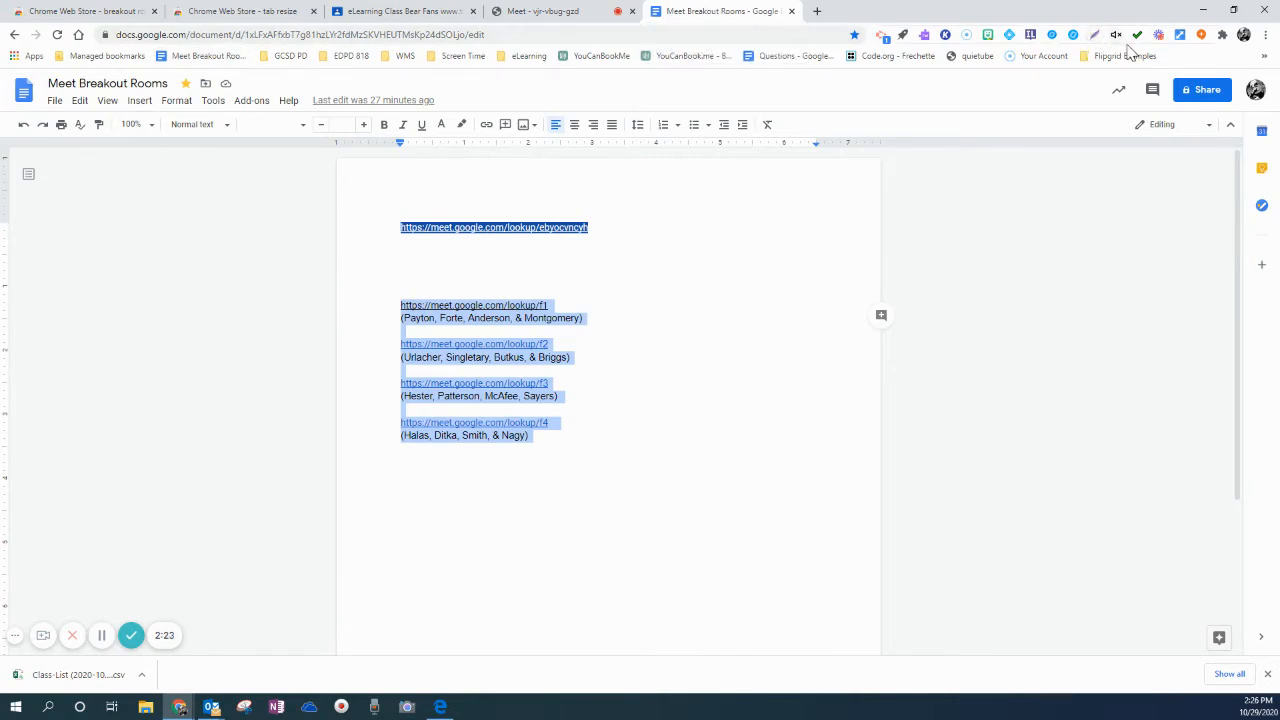
click(1181, 37)
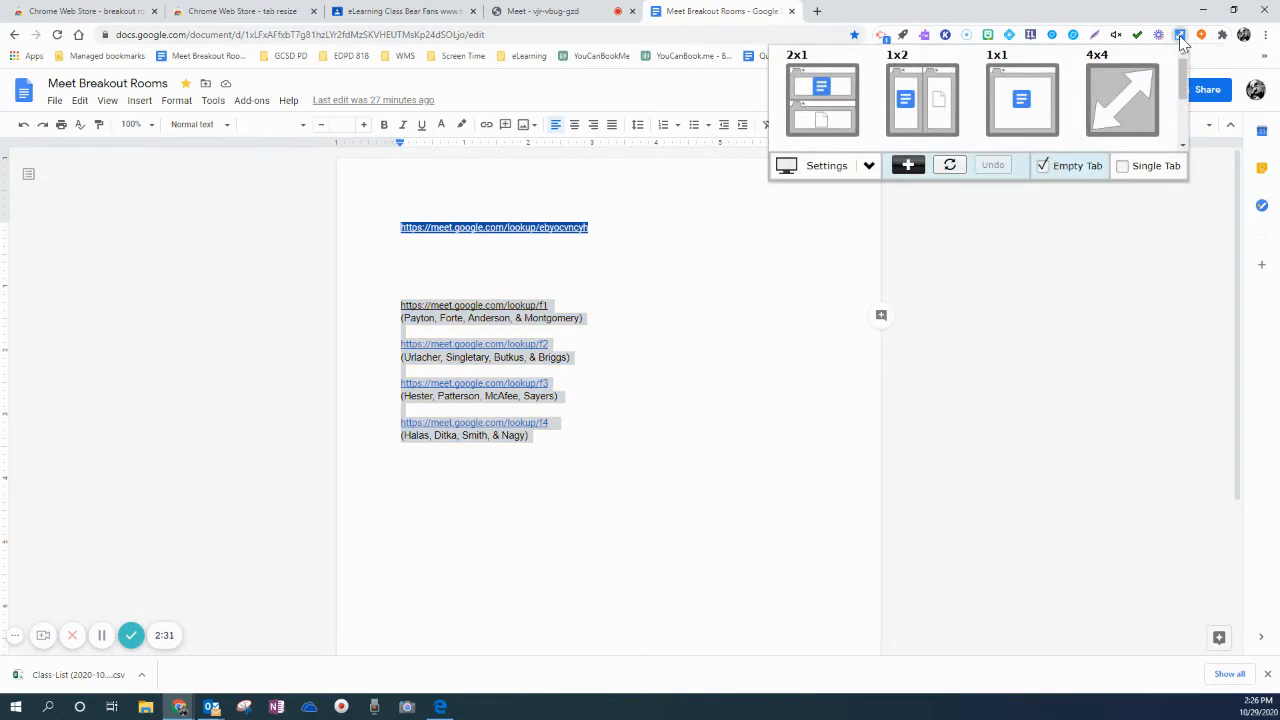
drag(1183, 80, 1184, 118)
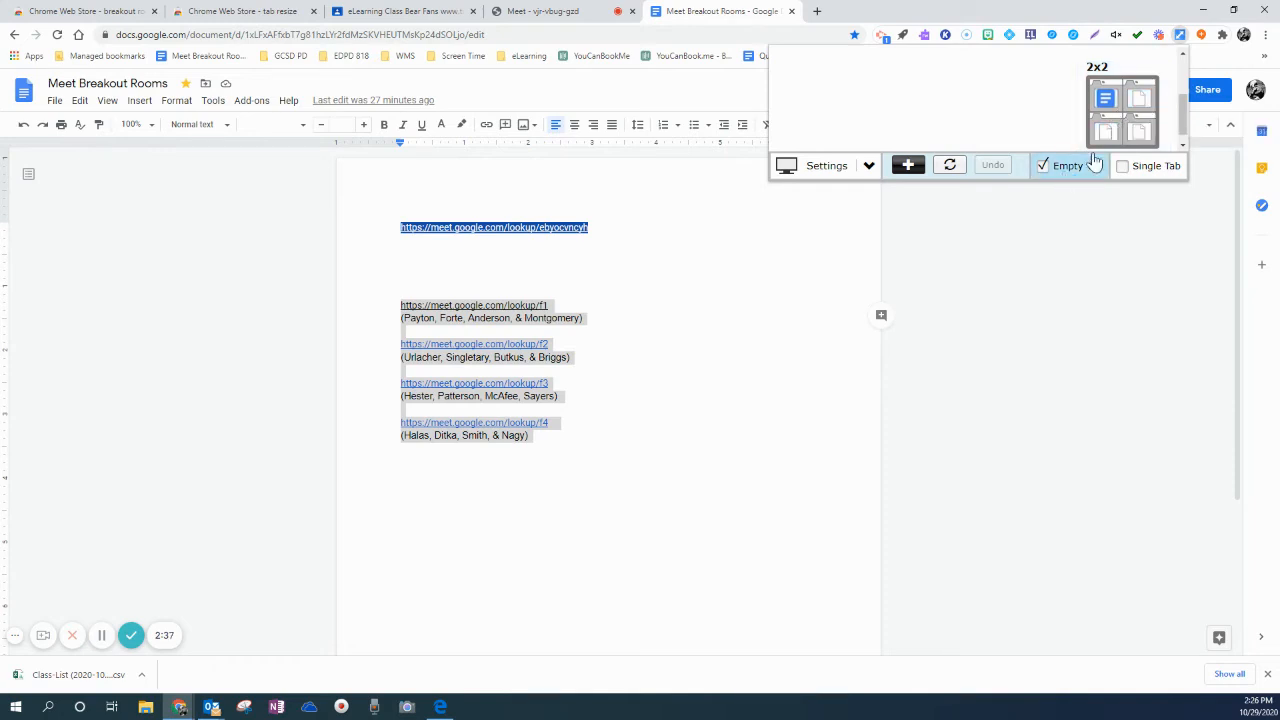
click(1119, 117)
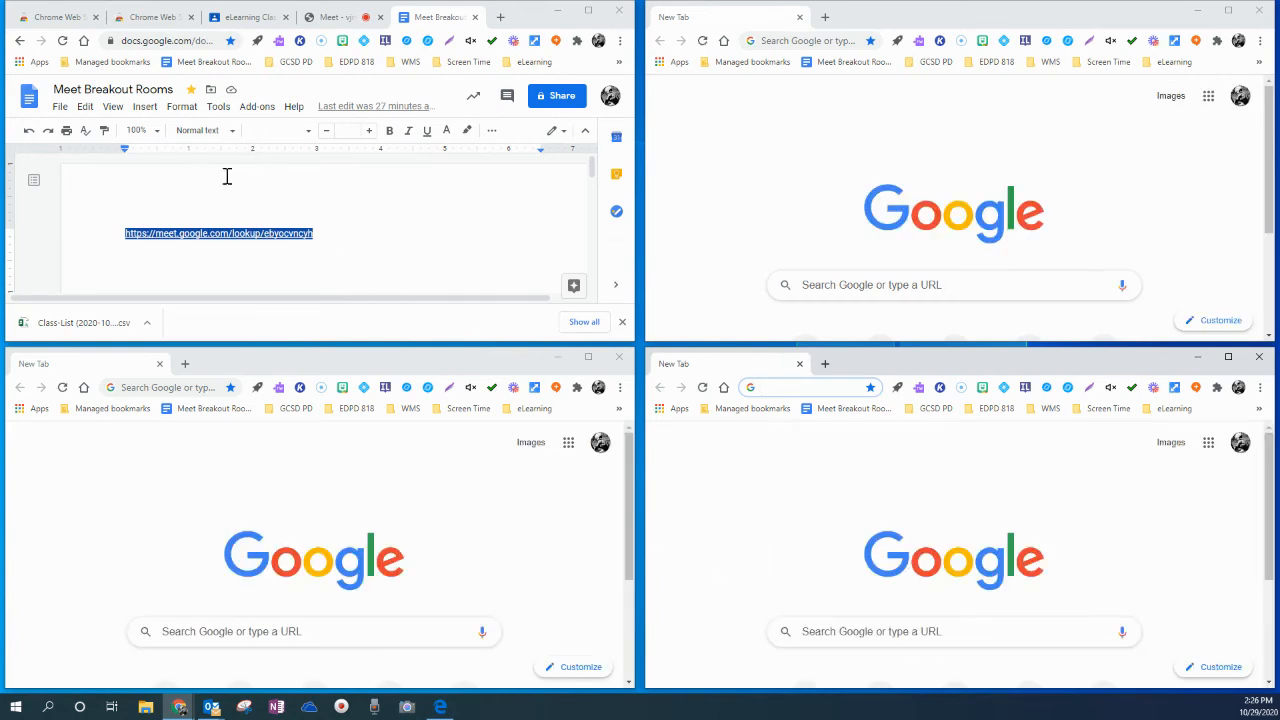
Open the f1 meeting link from the Meet Breakout Rooms document in the first tiled window
scroll(228, 196, down, 1)
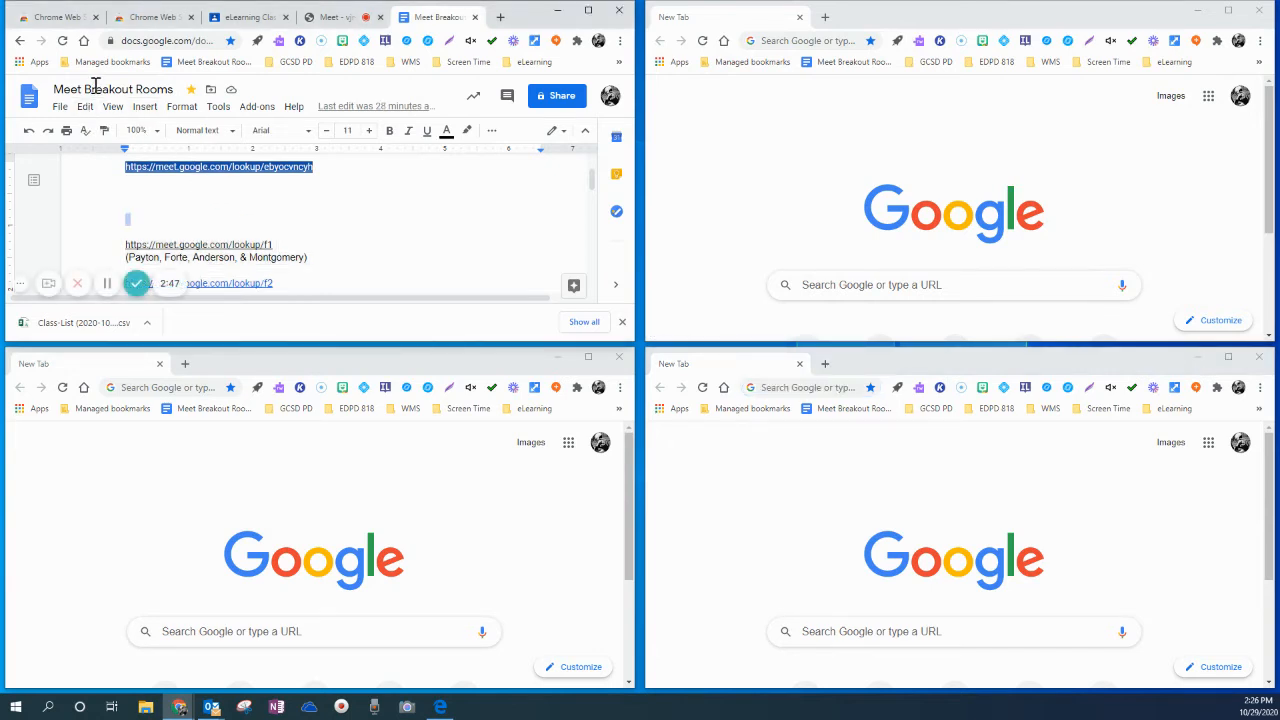
click(217, 248)
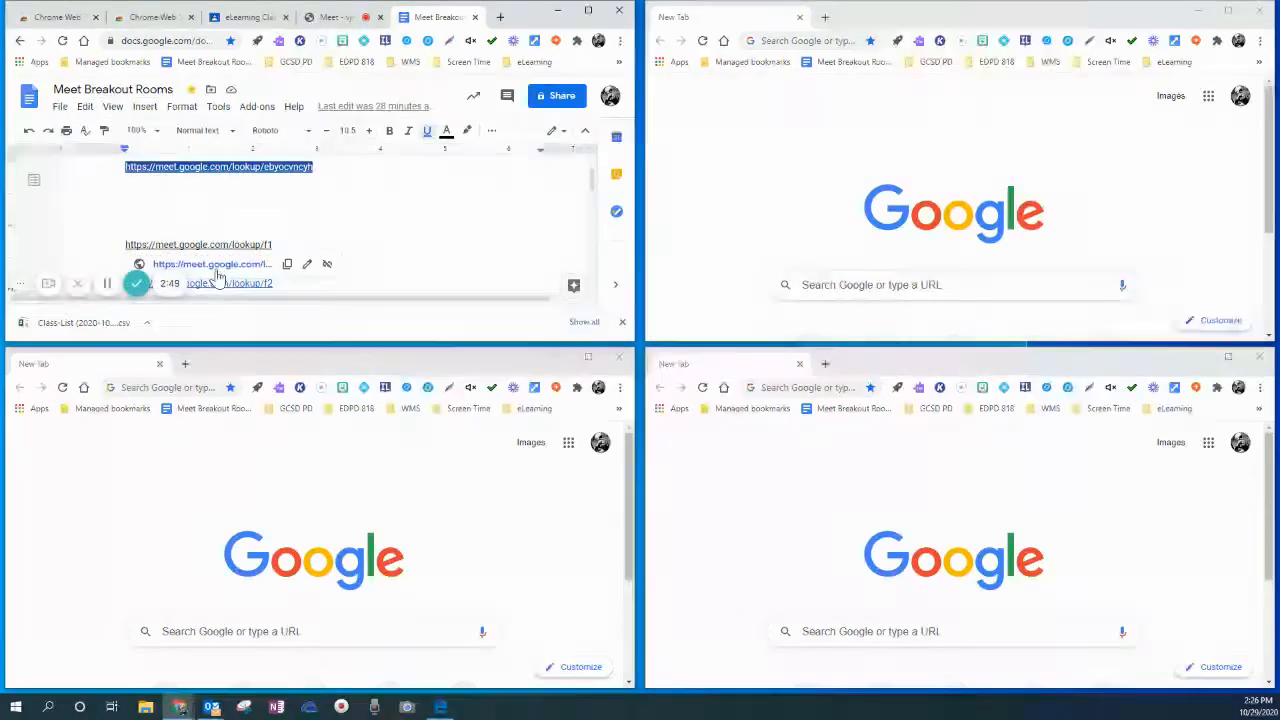
click(225, 268)
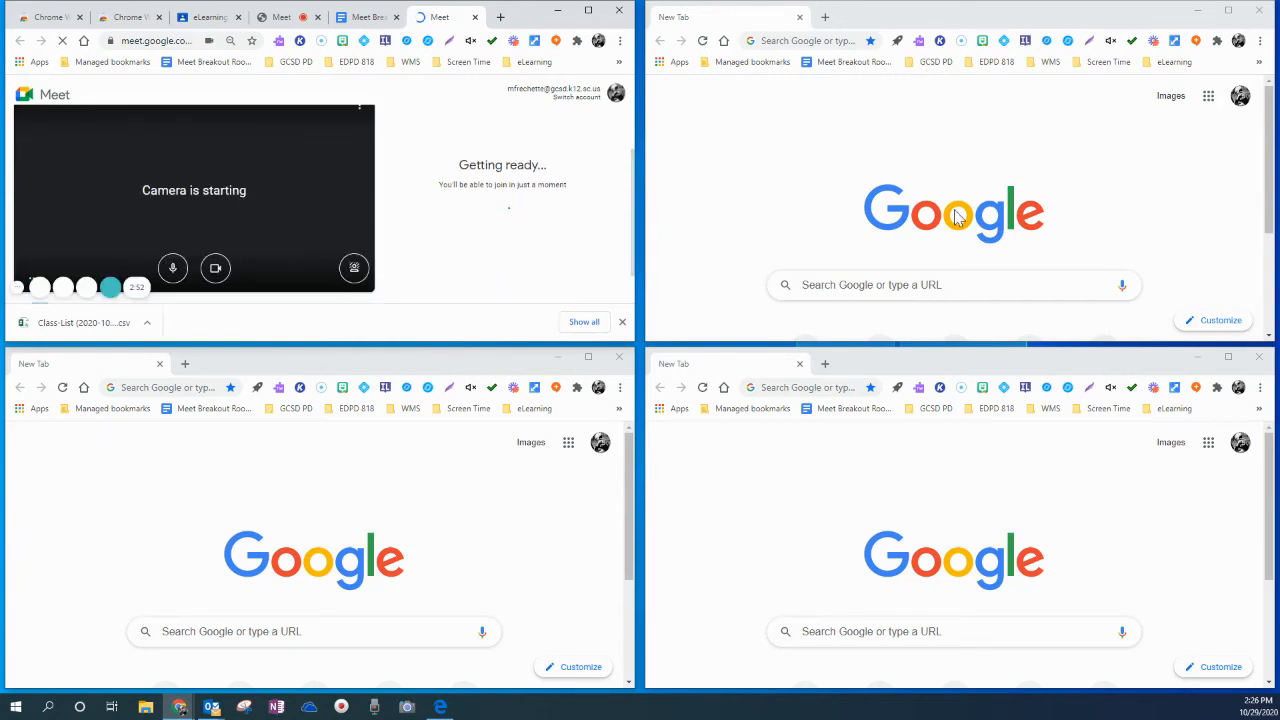
Load the bookmarked Meet Breakout Rooms document in the second tiled window and open its f2 meeting link
click(831, 64)
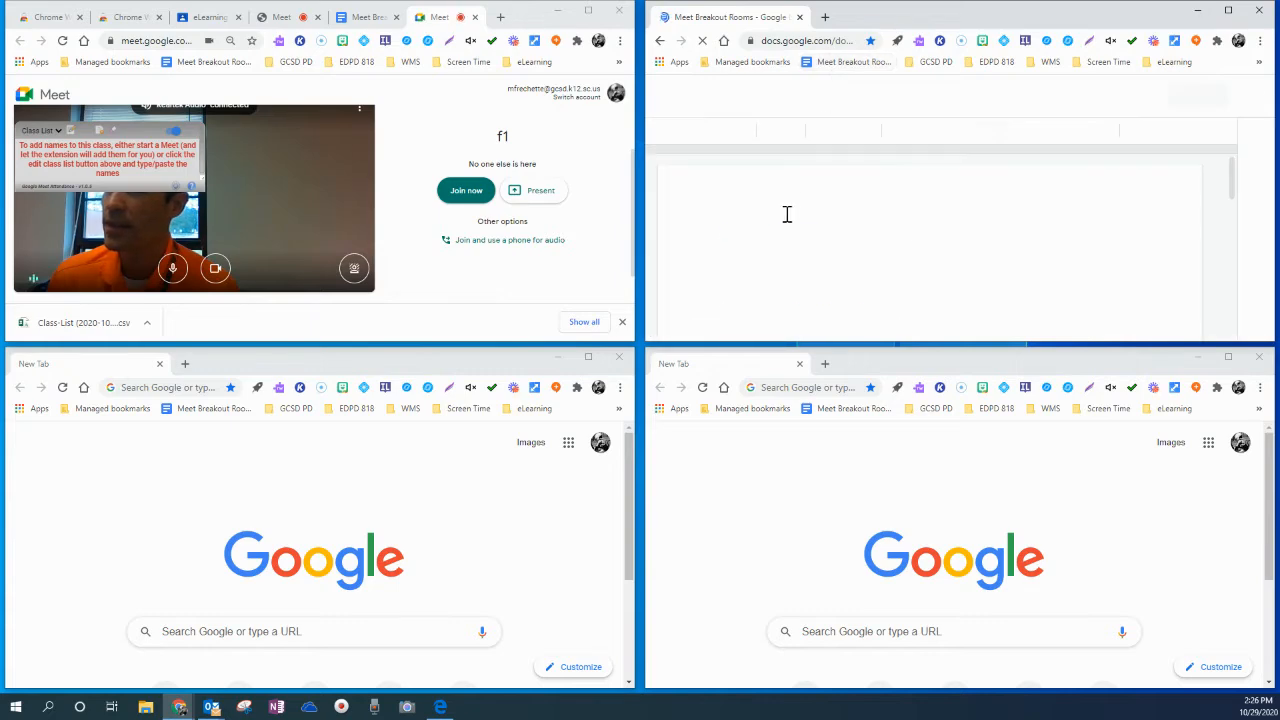
scroll(846, 256, down, 1)
scroll(846, 258, down, 1)
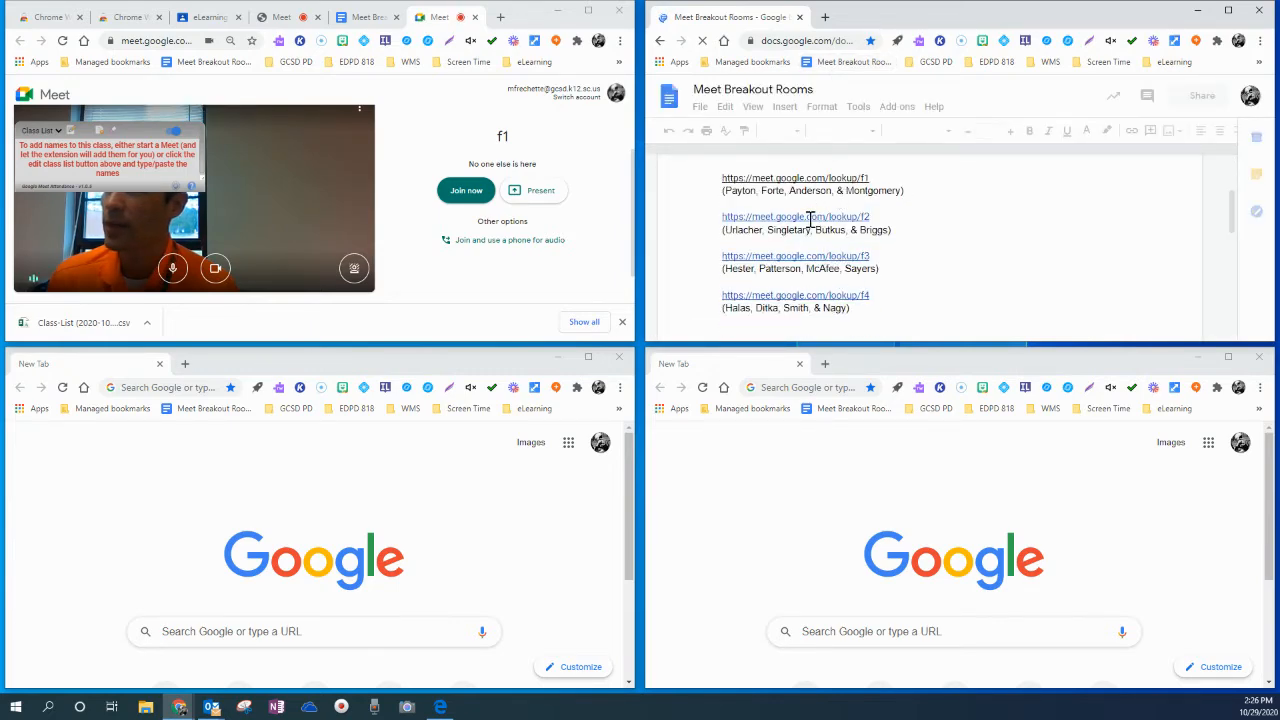
click(798, 216)
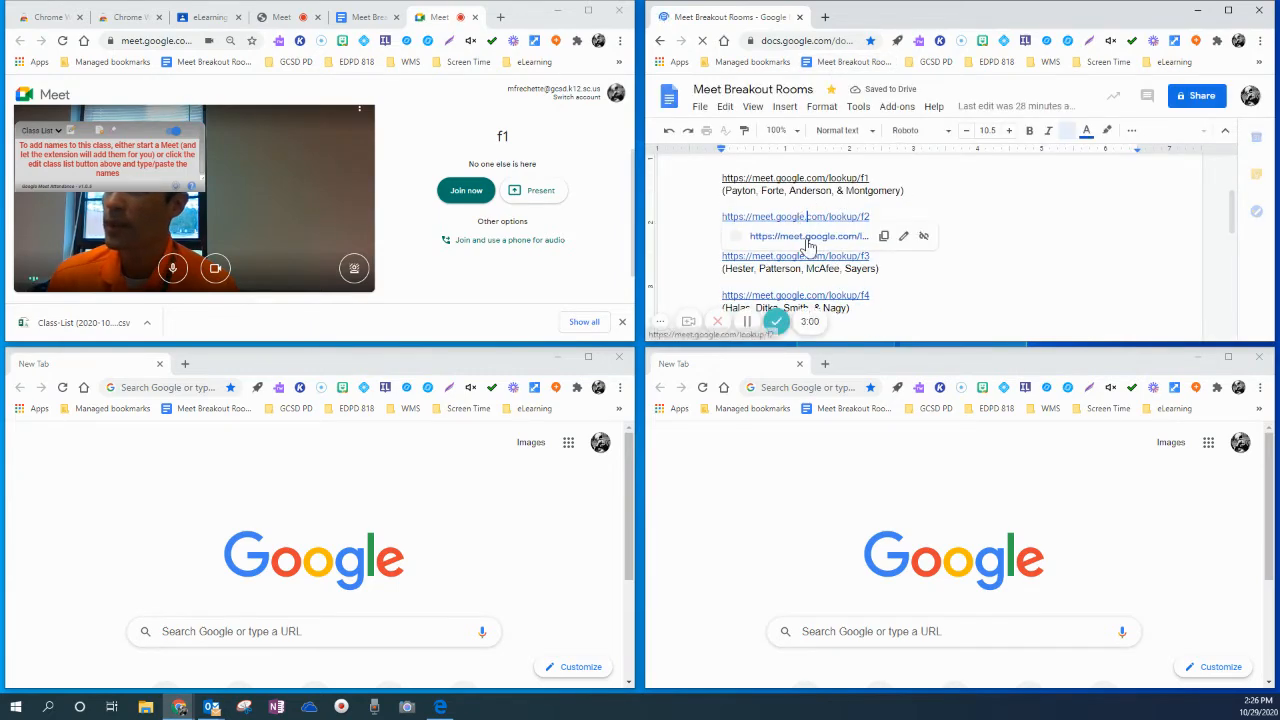
click(810, 236)
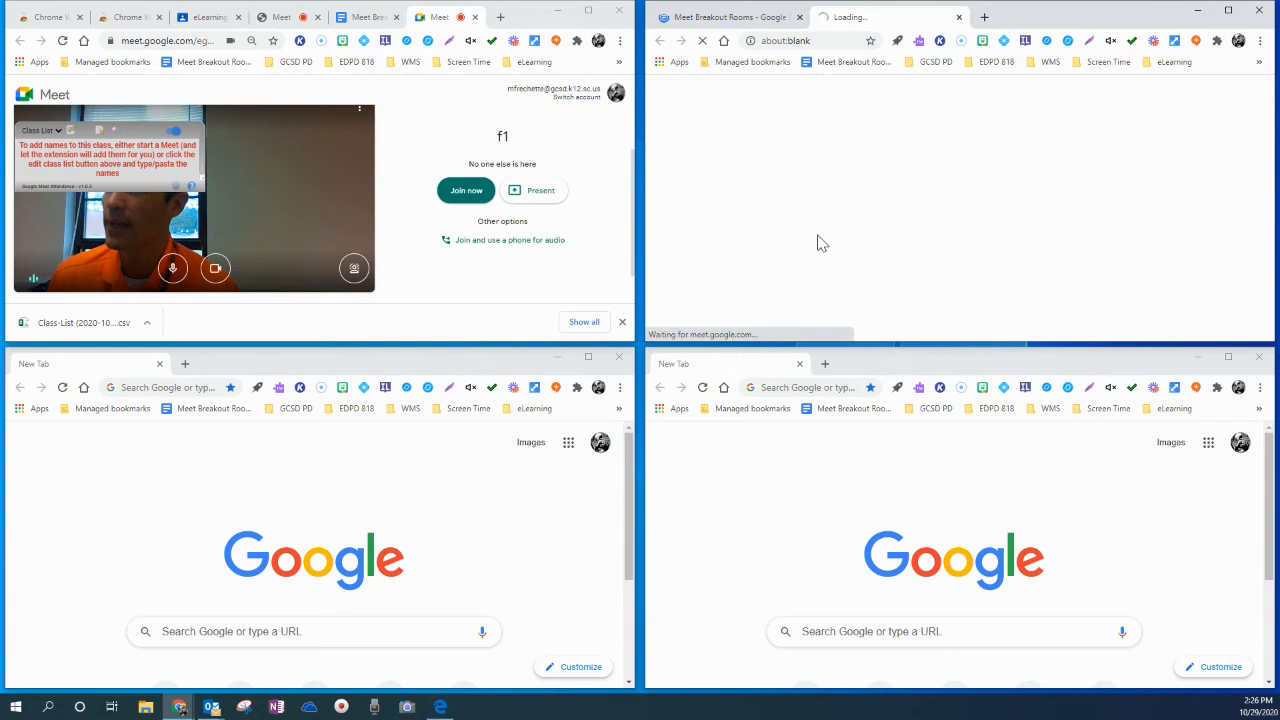
Load the bookmarked Meet Breakout Rooms document in the third tiled window and open its f3 meeting link
click(198, 410)
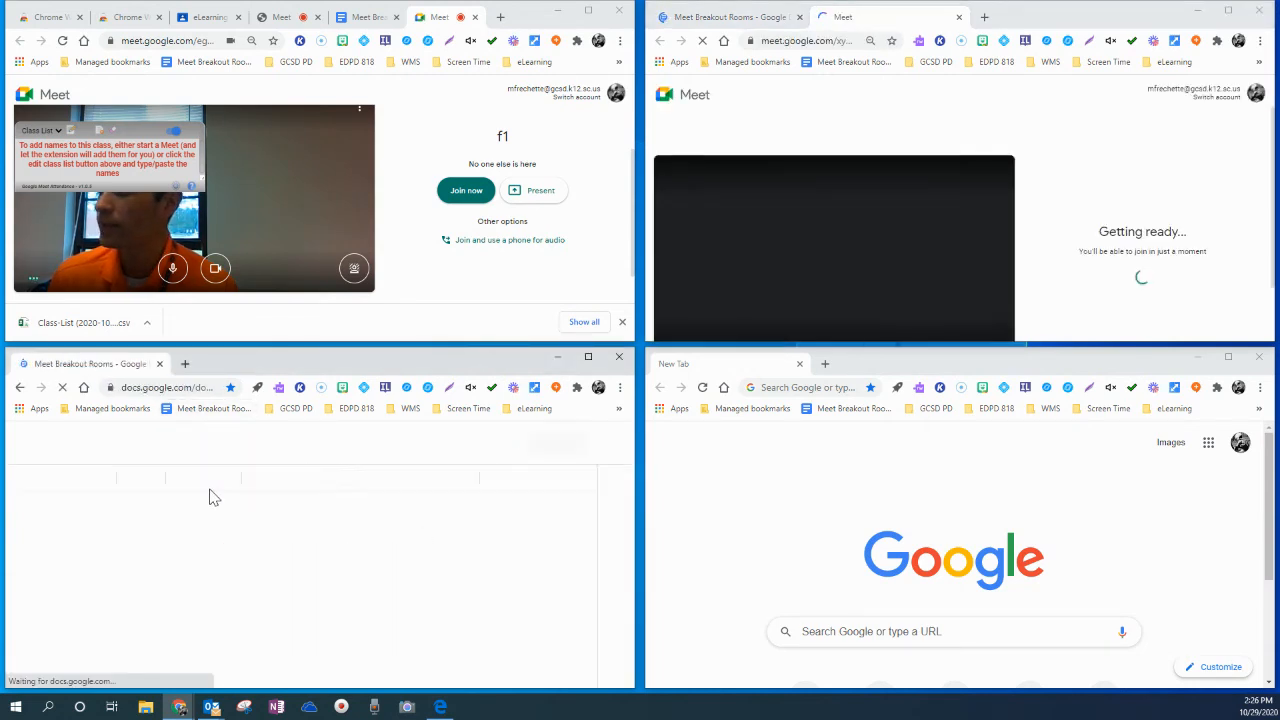
scroll(221, 525, down, 3)
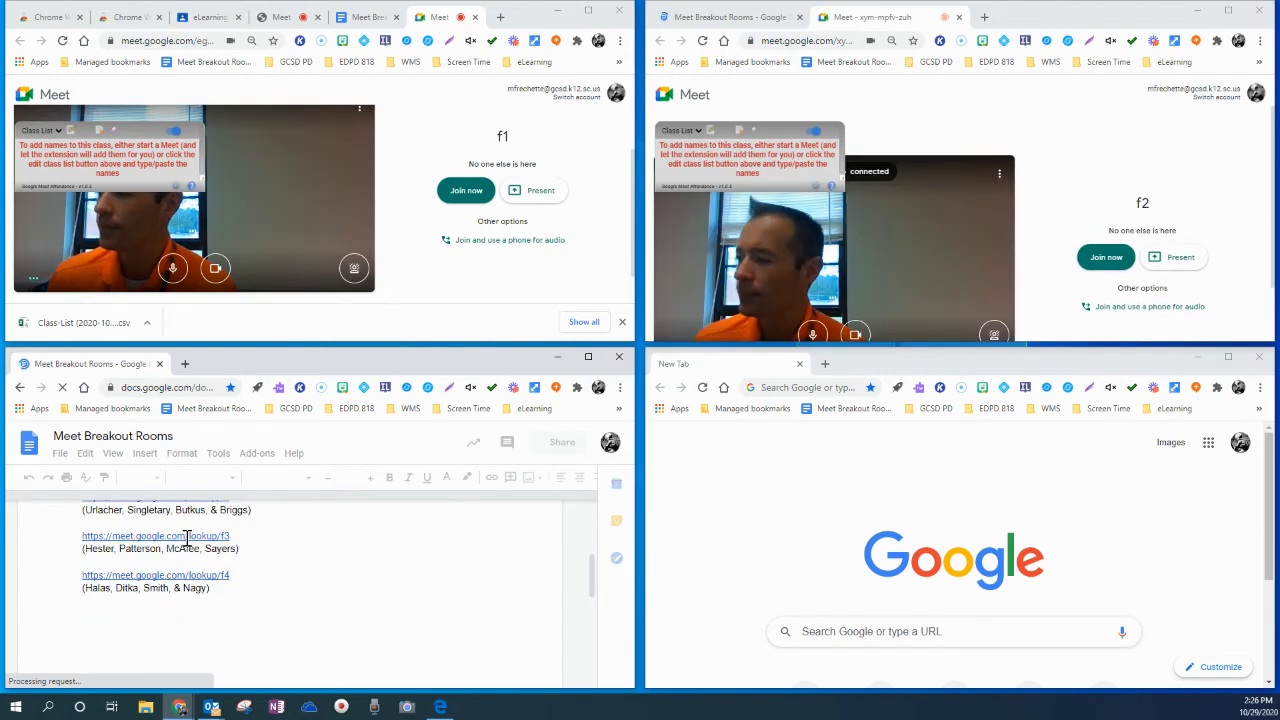
click(185, 539)
click(200, 555)
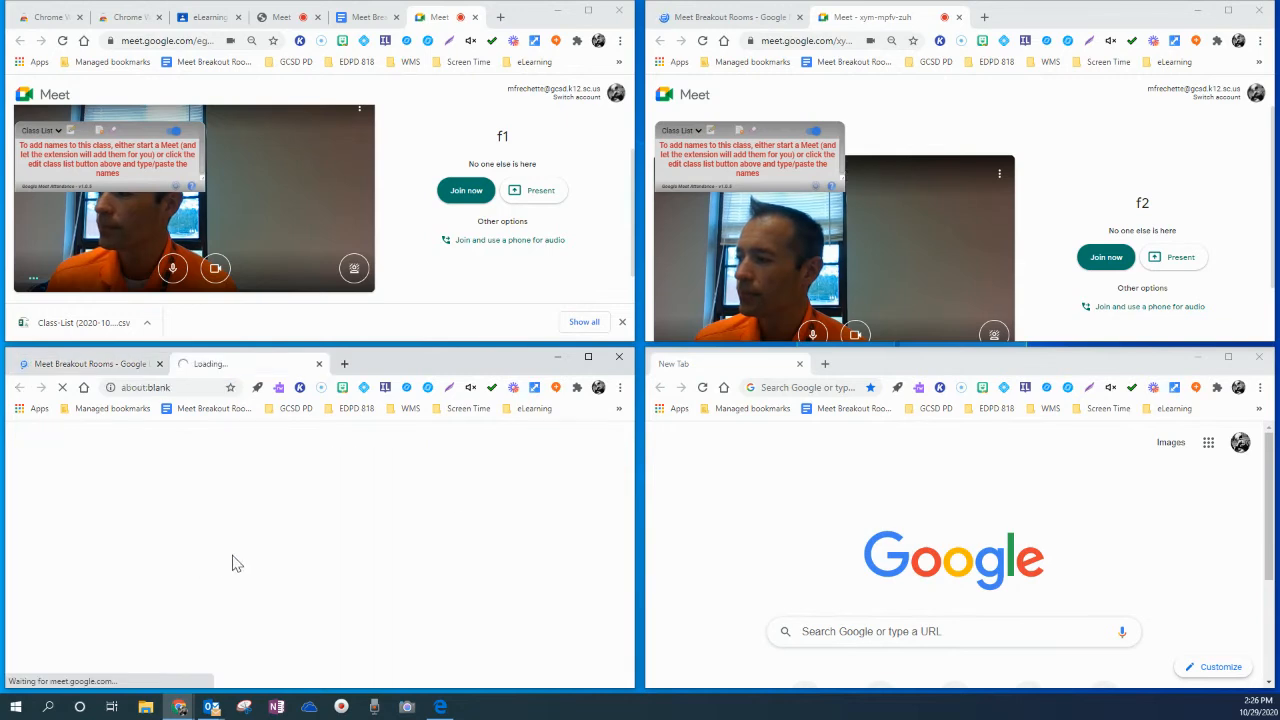
Load the bookmarked Meet Breakout Rooms document in the fourth tiled window and open its f4 meeting link
click(838, 418)
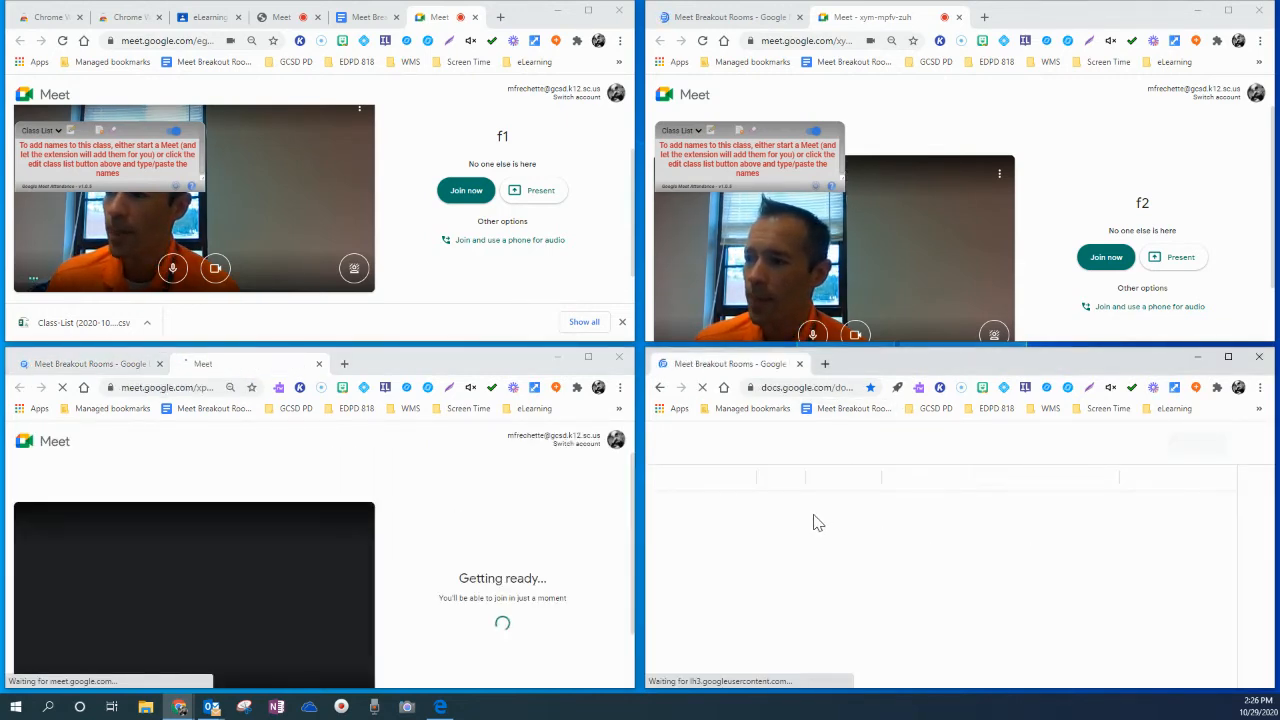
scroll(820, 540, down, 10)
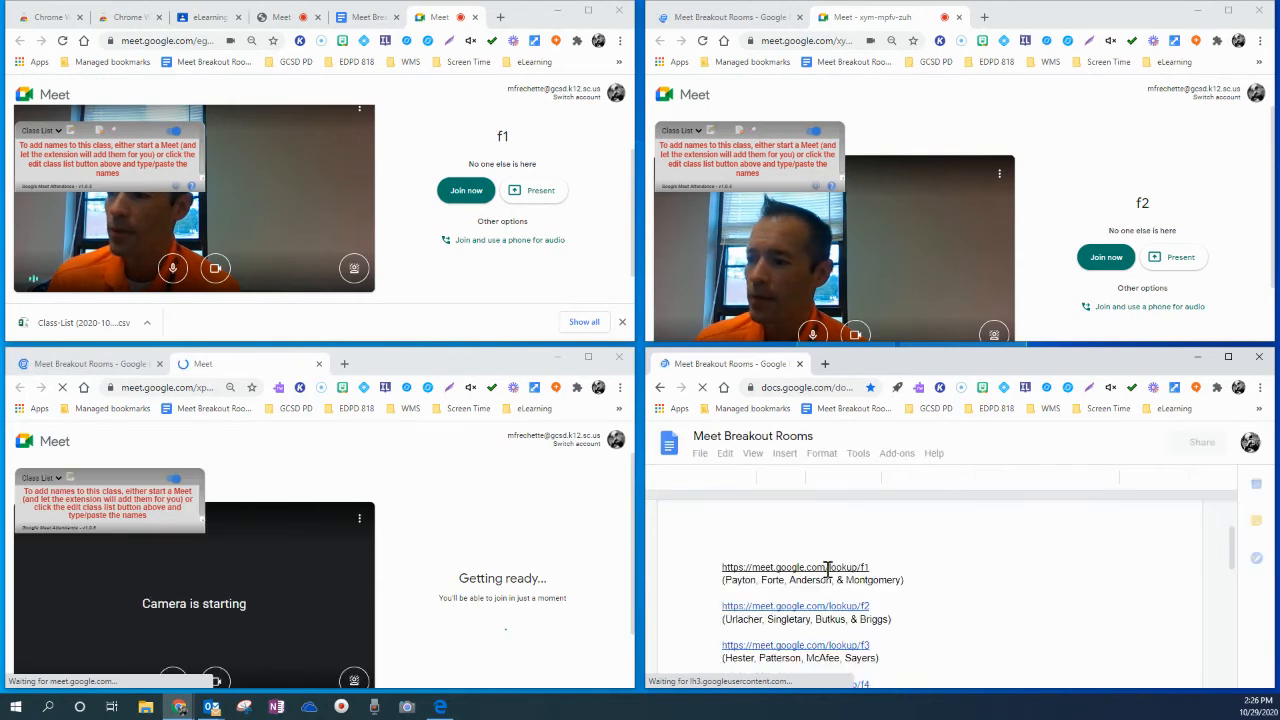
scroll(833, 581, up, 5)
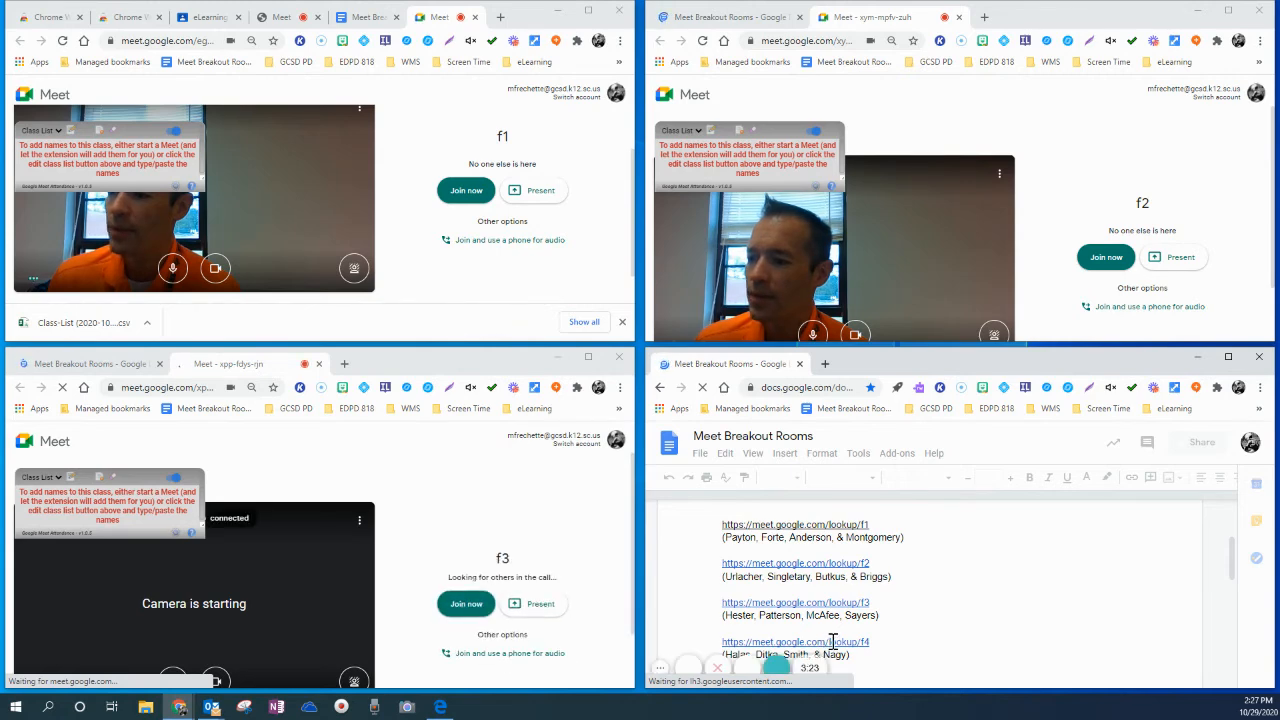
click(848, 645)
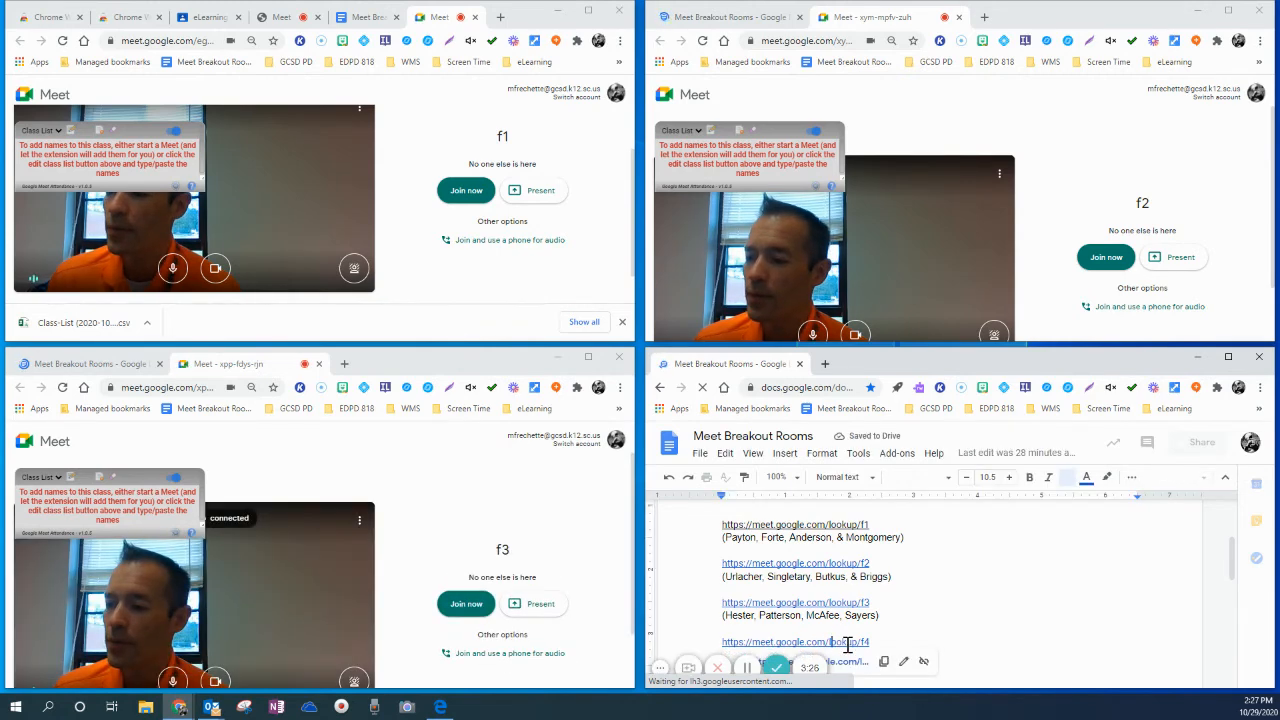
click(850, 667)
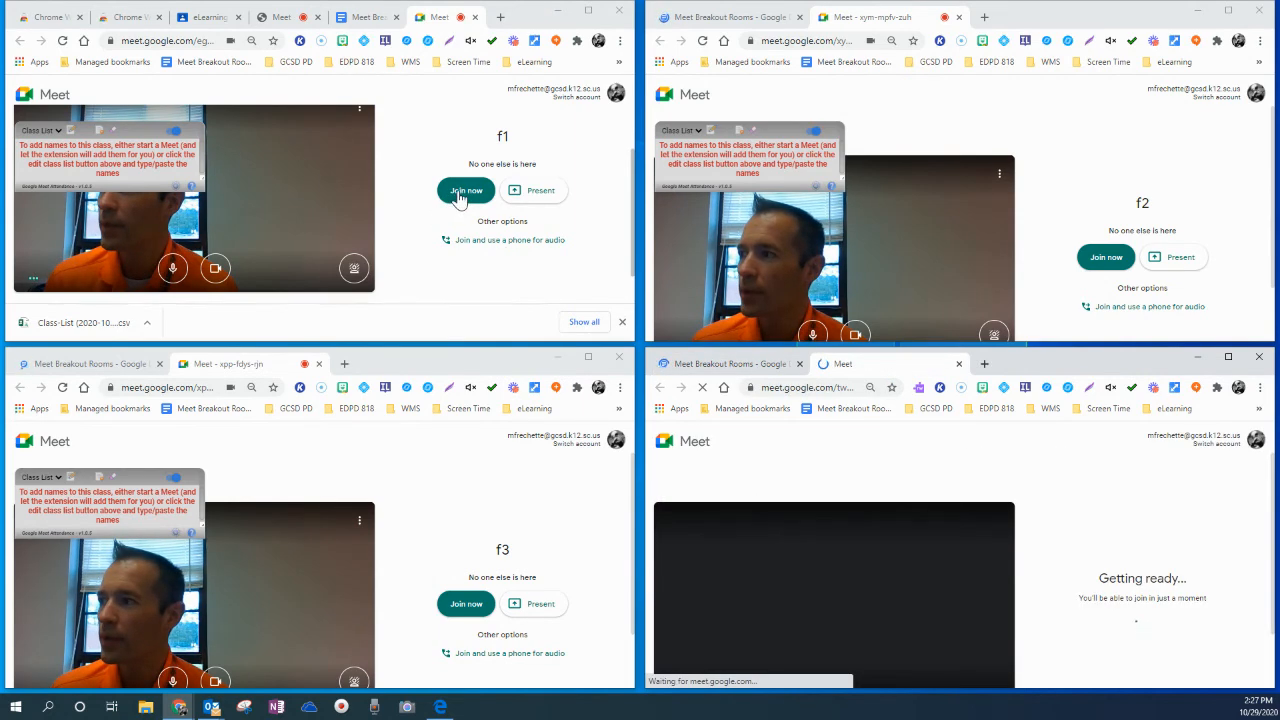
Join all four breakout meetings, f1, f2, f3 and f4, each in its own tiled window
click(459, 197)
click(459, 197)
click(1098, 257)
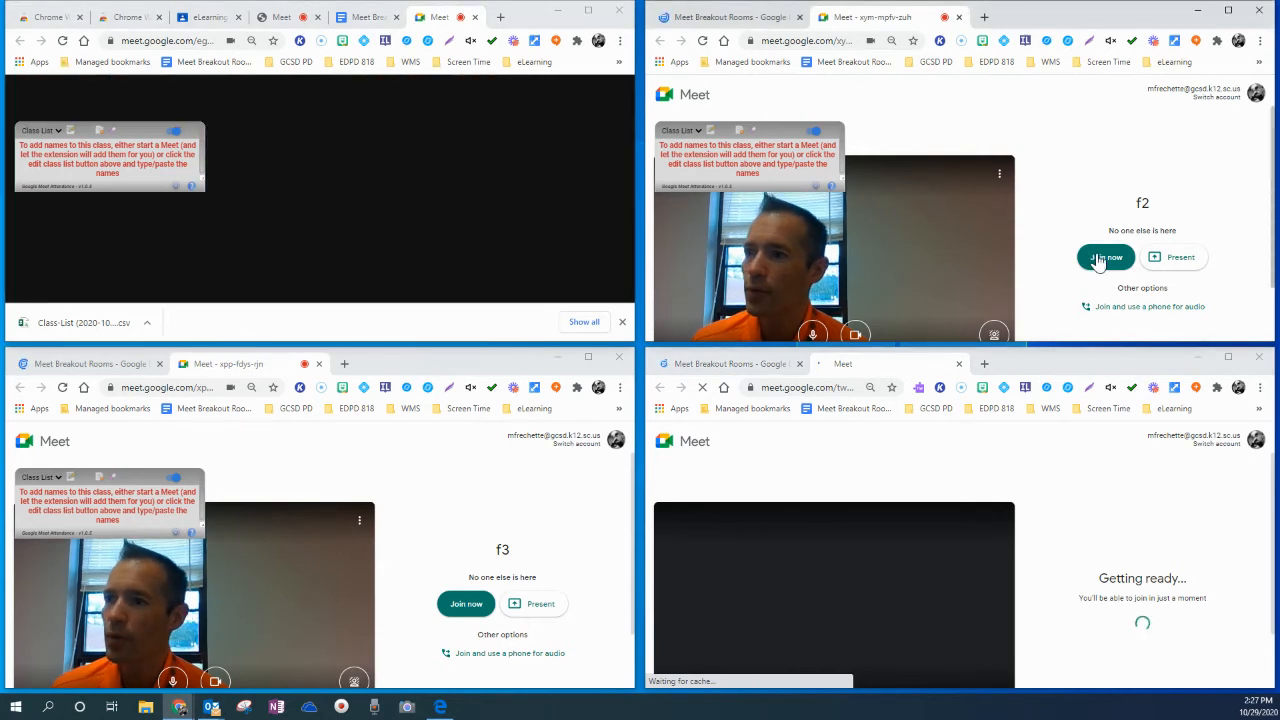
click(1098, 257)
click(466, 604)
click(466, 604)
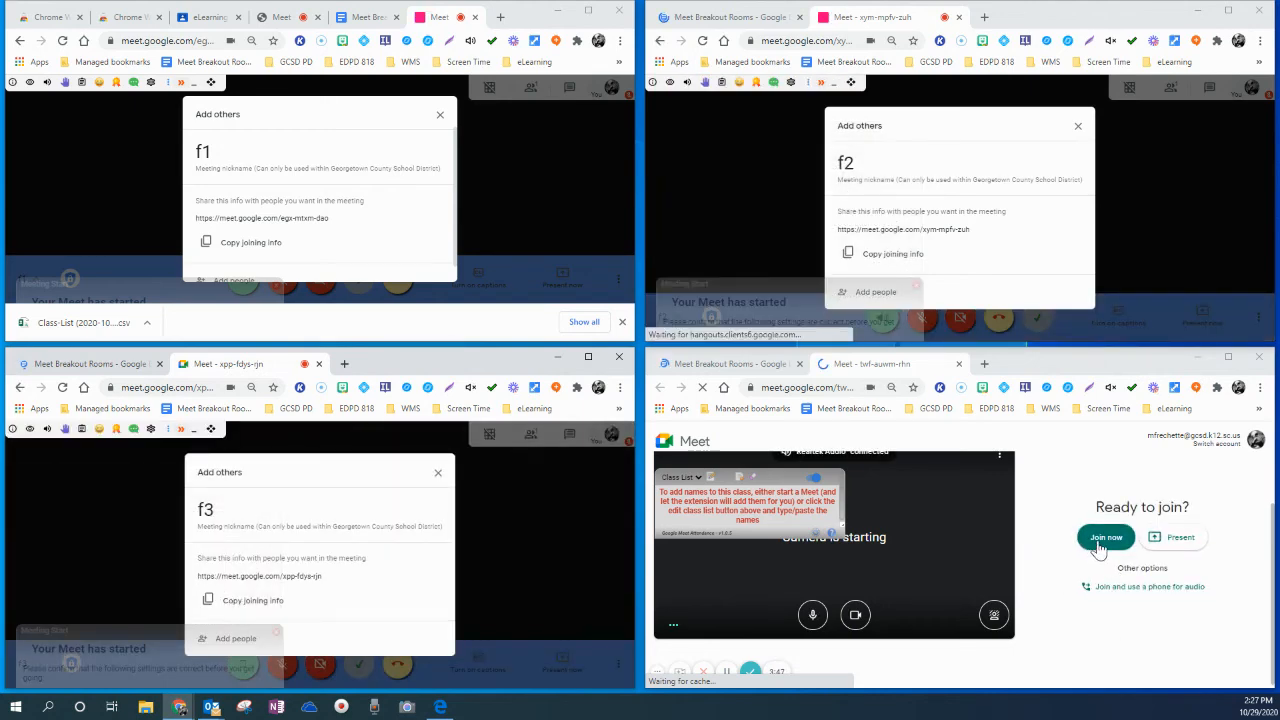
click(1100, 538)
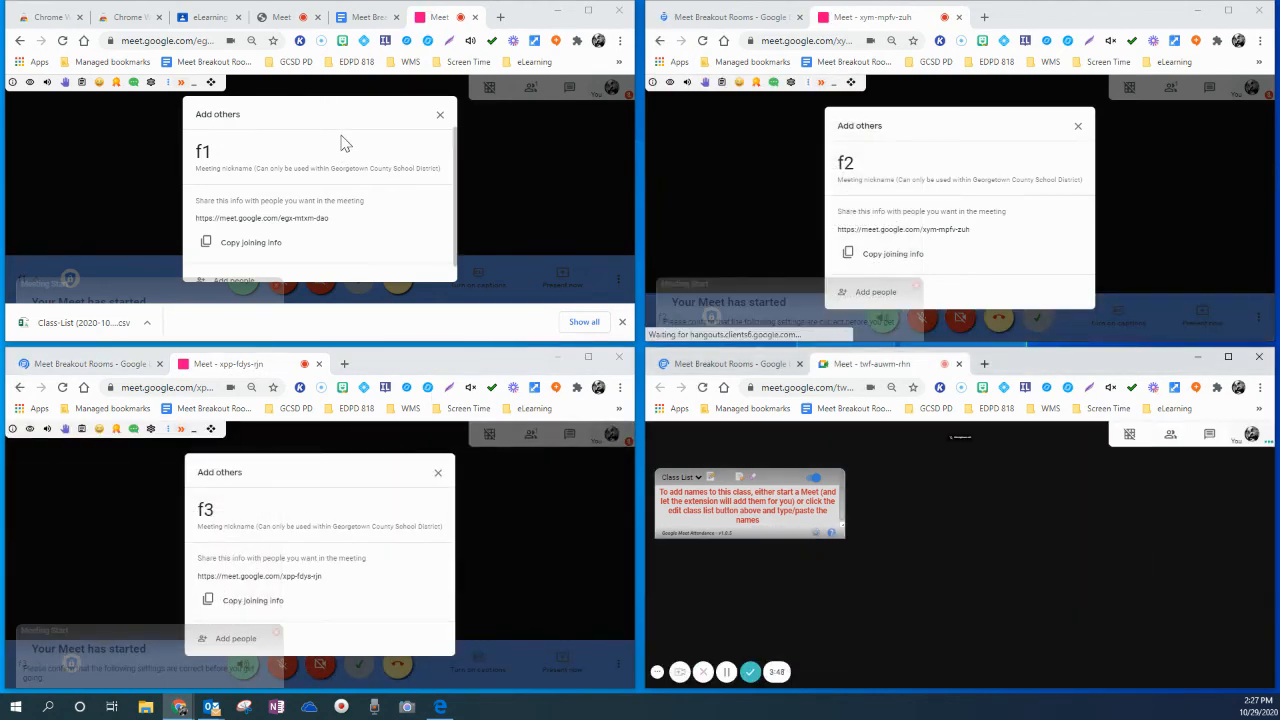
Dismiss the Add others dialogs in the f1, f2, f3 and f4 breakout meetings
click(440, 120)
click(1078, 126)
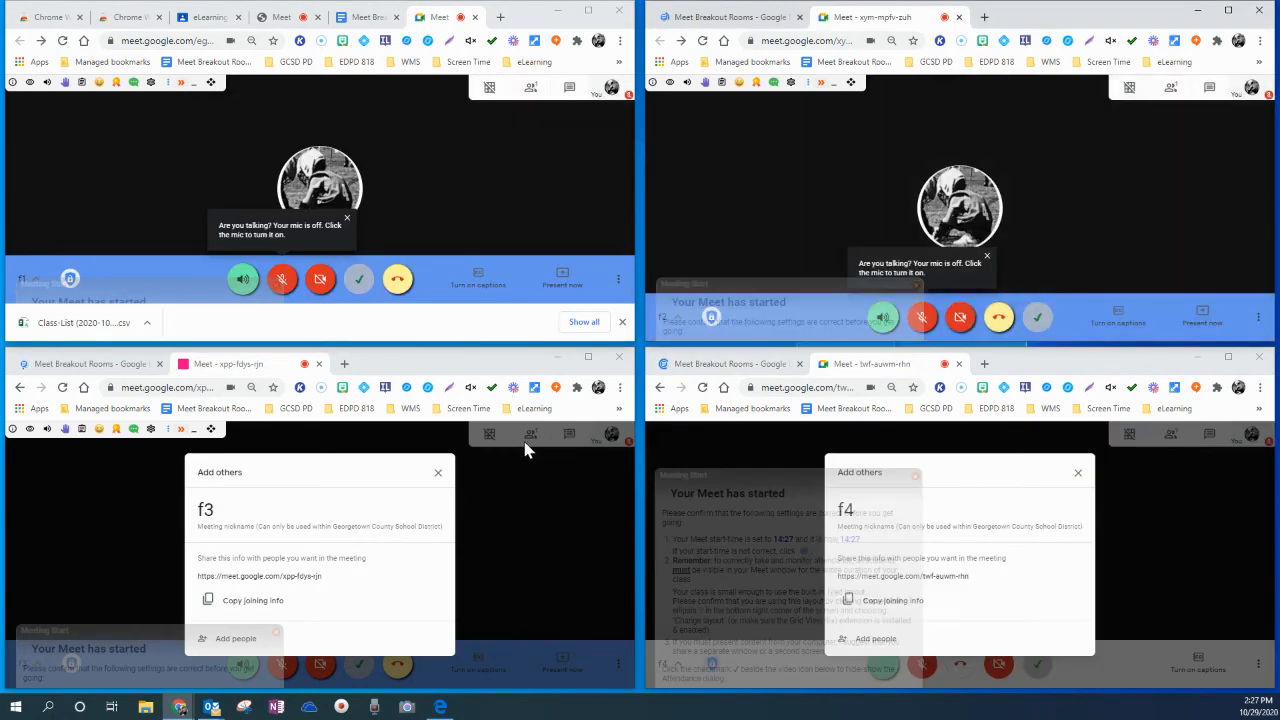
click(438, 473)
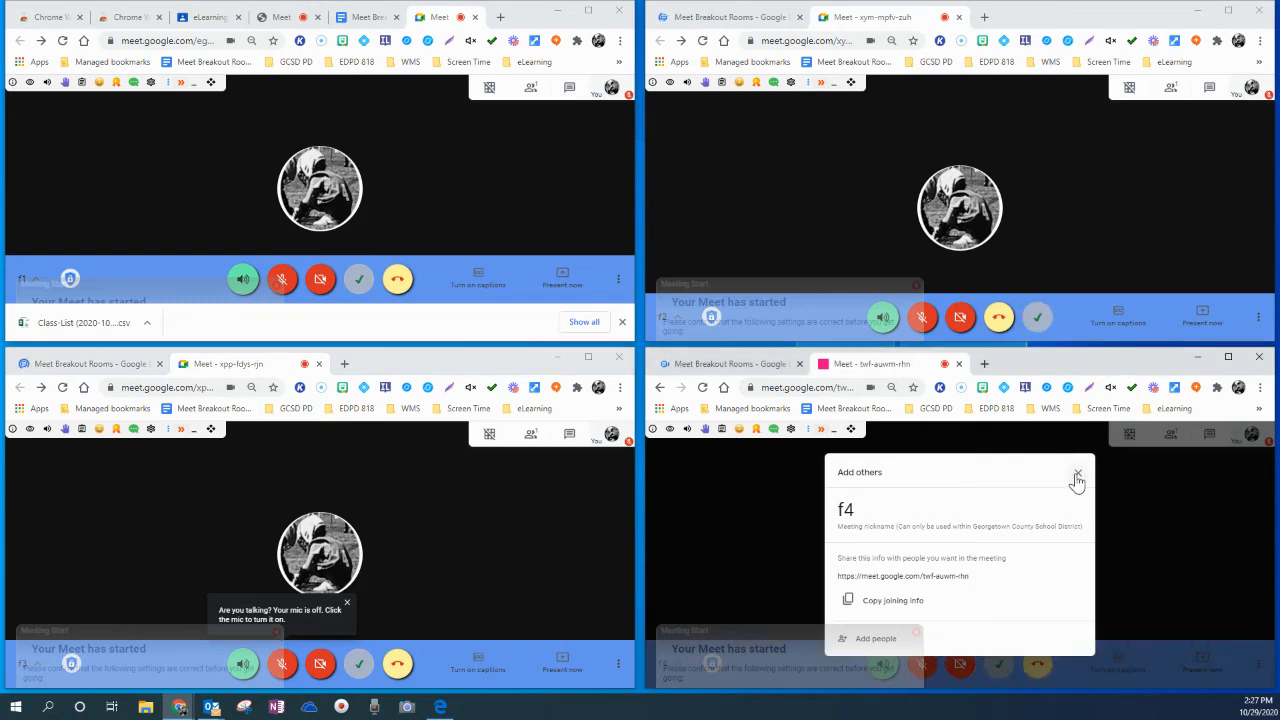
click(1077, 473)
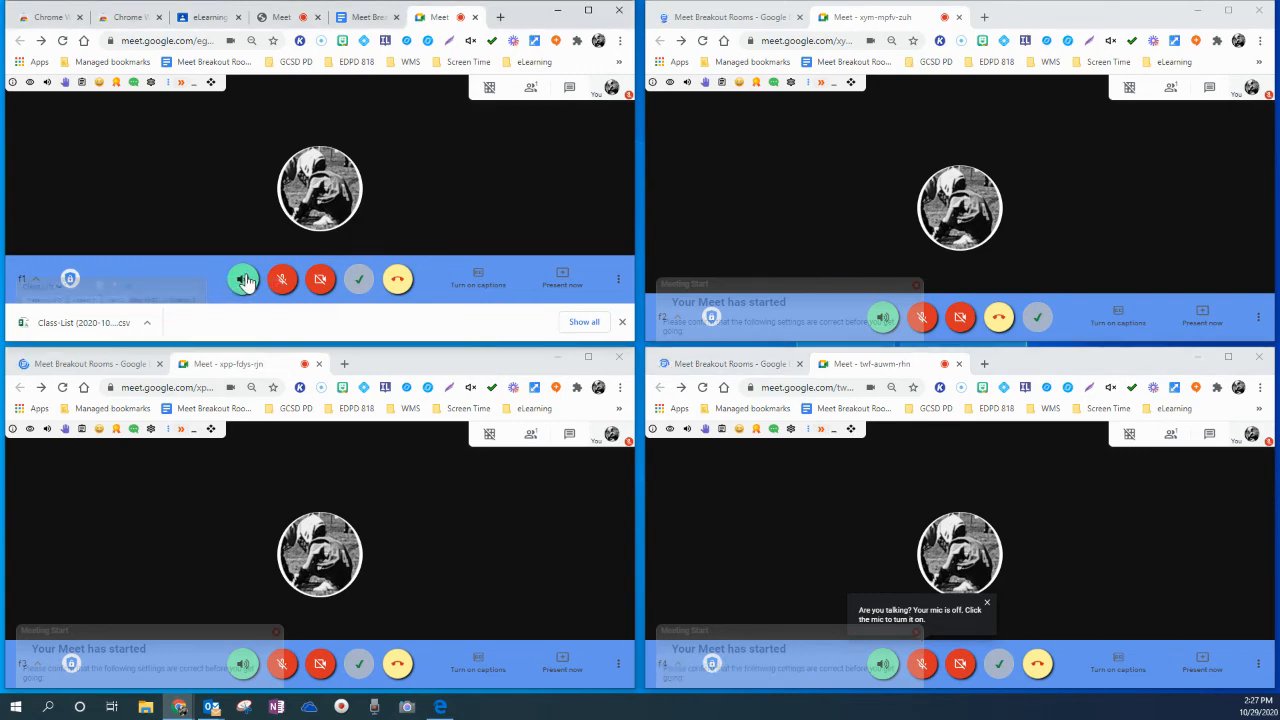
Silence the incoming audio in all four breakout meetings, and briefly switch the f4 camera on and back off
click(245, 281)
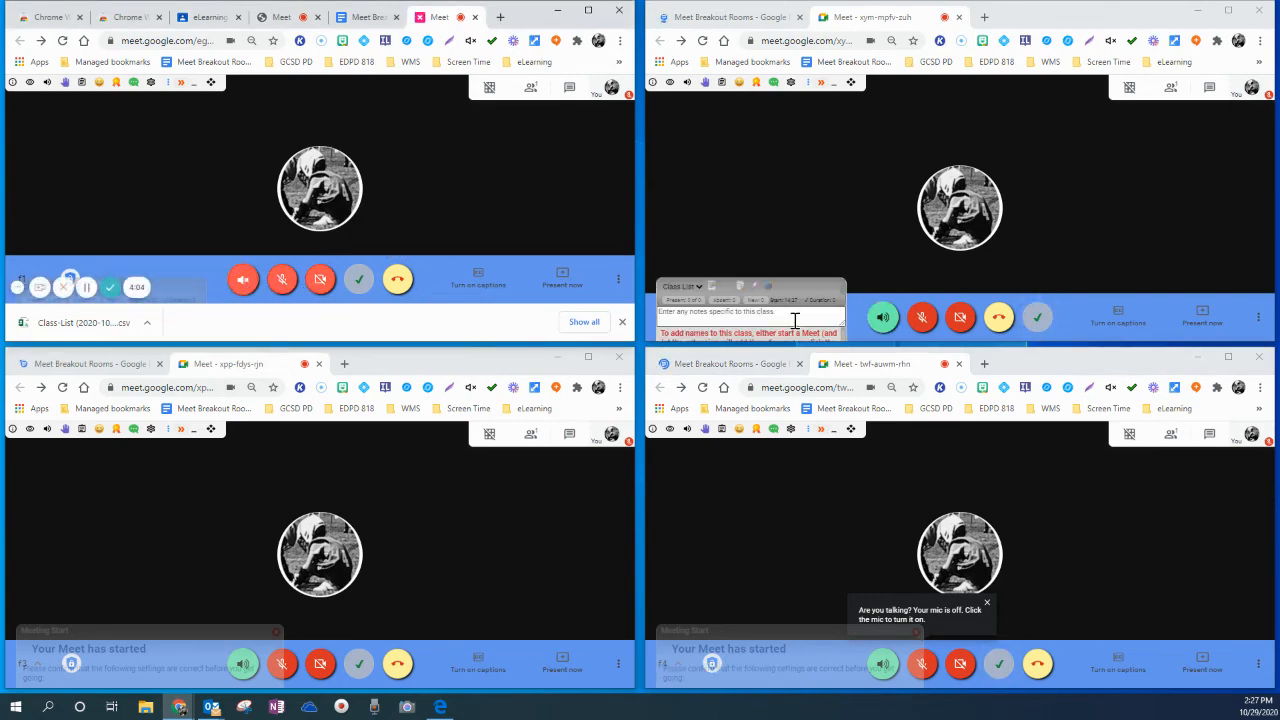
click(881, 318)
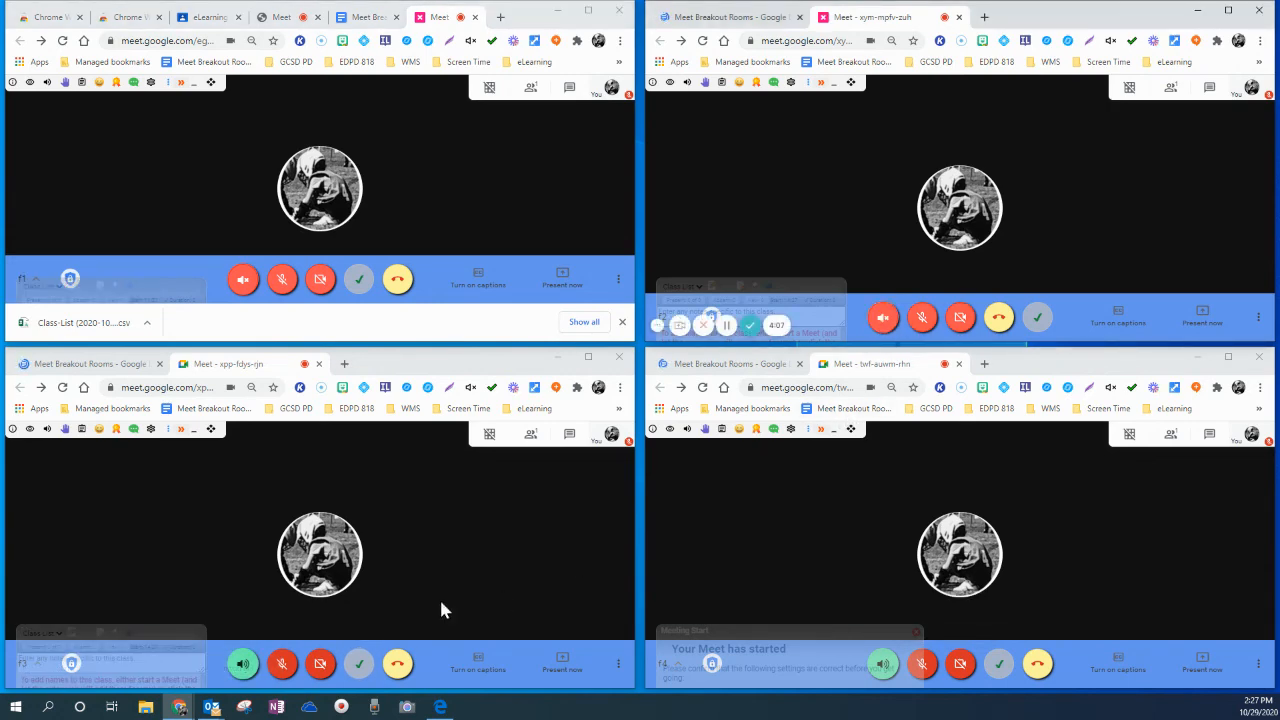
click(240, 665)
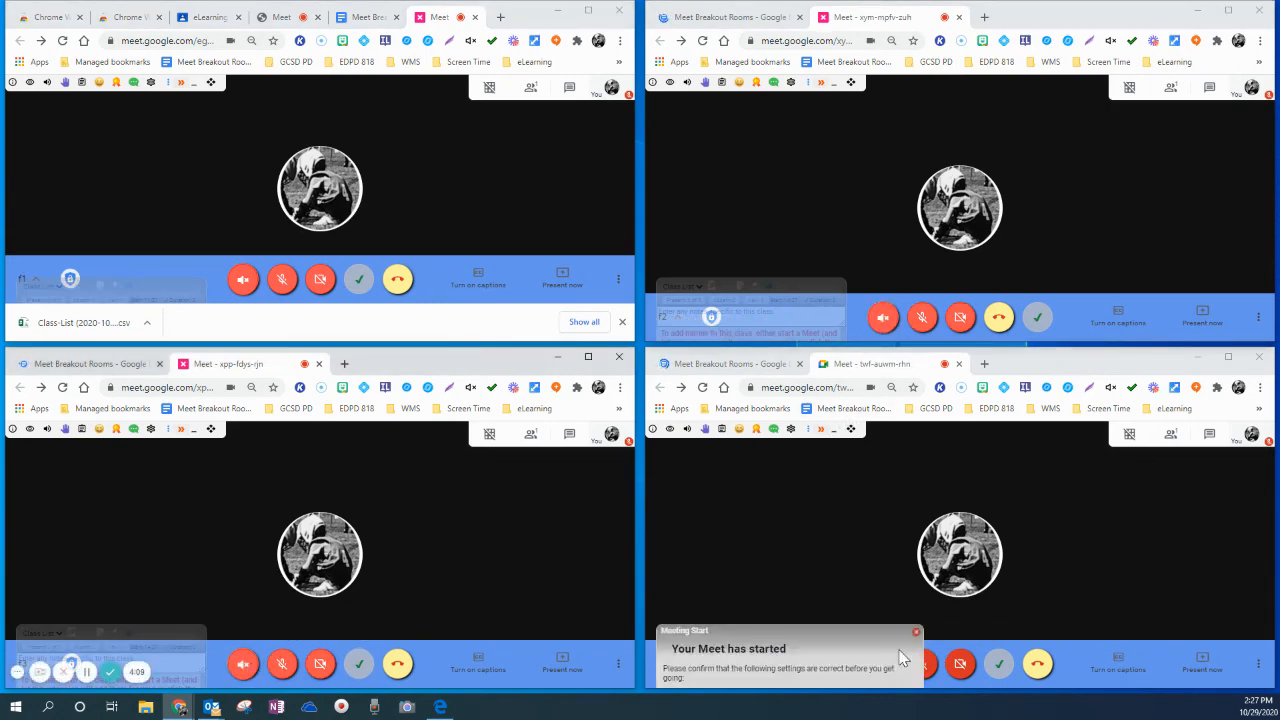
click(962, 668)
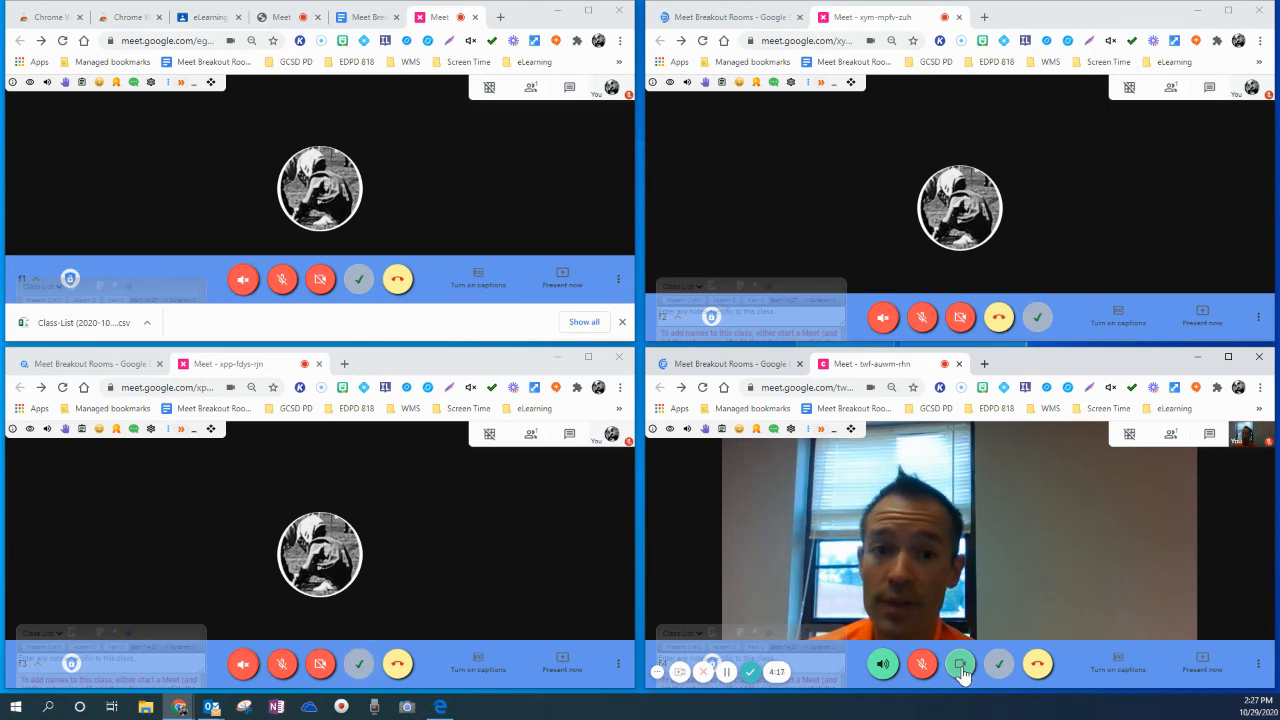
click(961, 668)
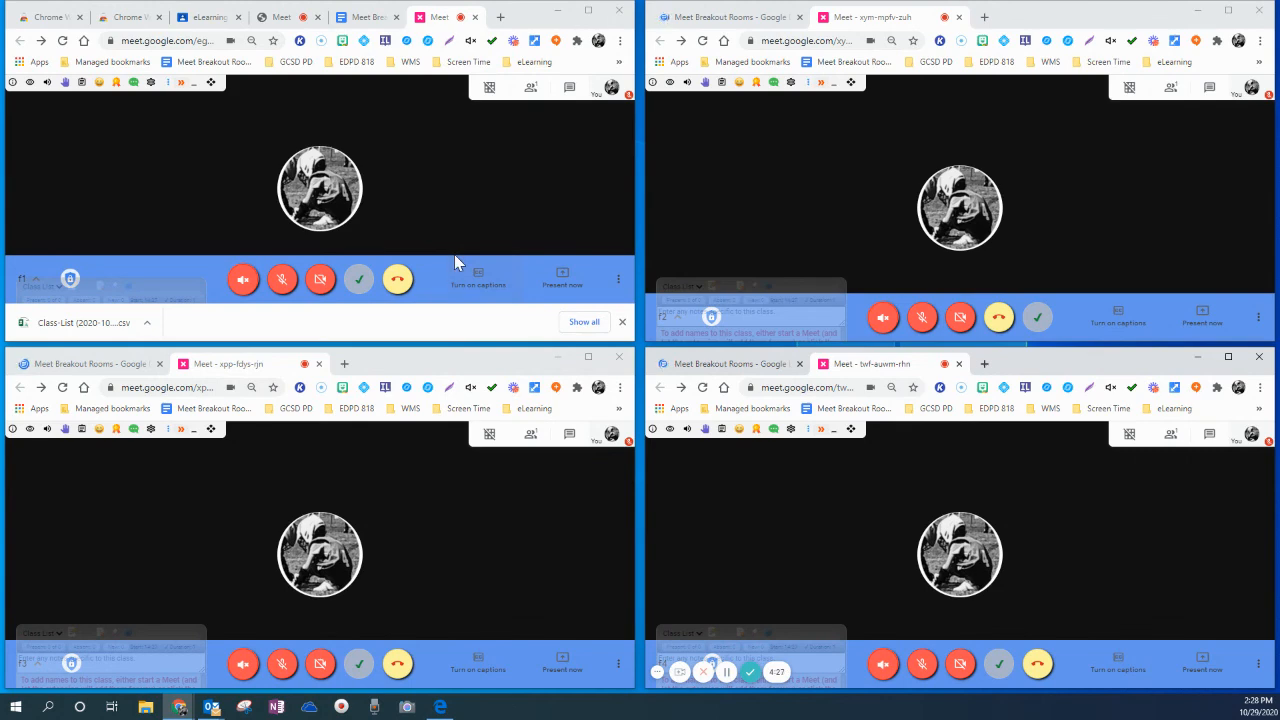
Leave all four breakout calls, f1, f2, f4 and f3
click(399, 285)
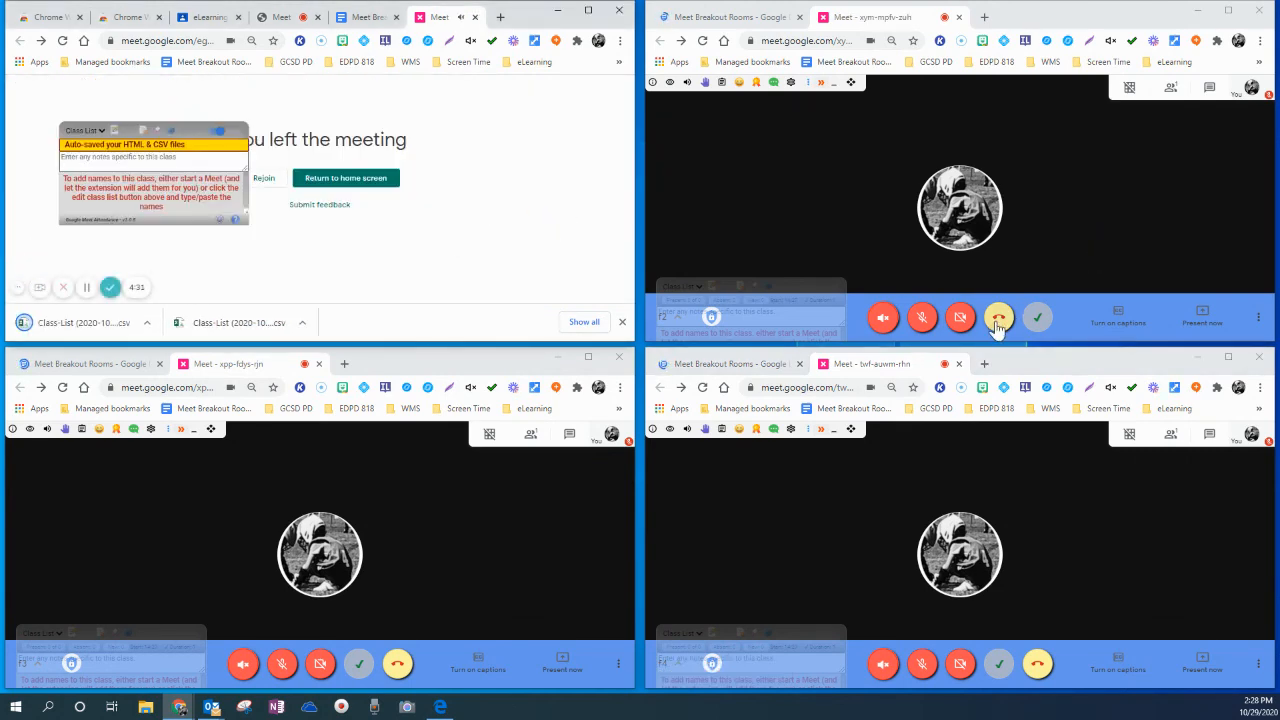
click(996, 320)
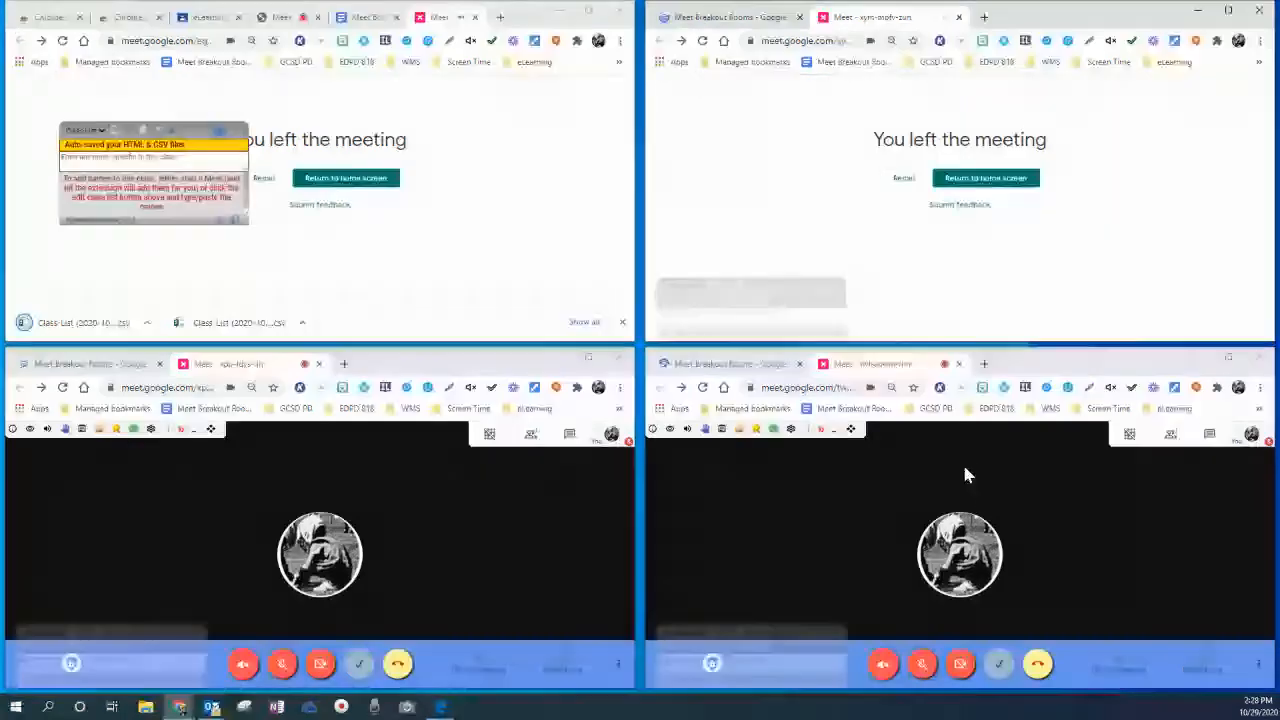
click(1036, 668)
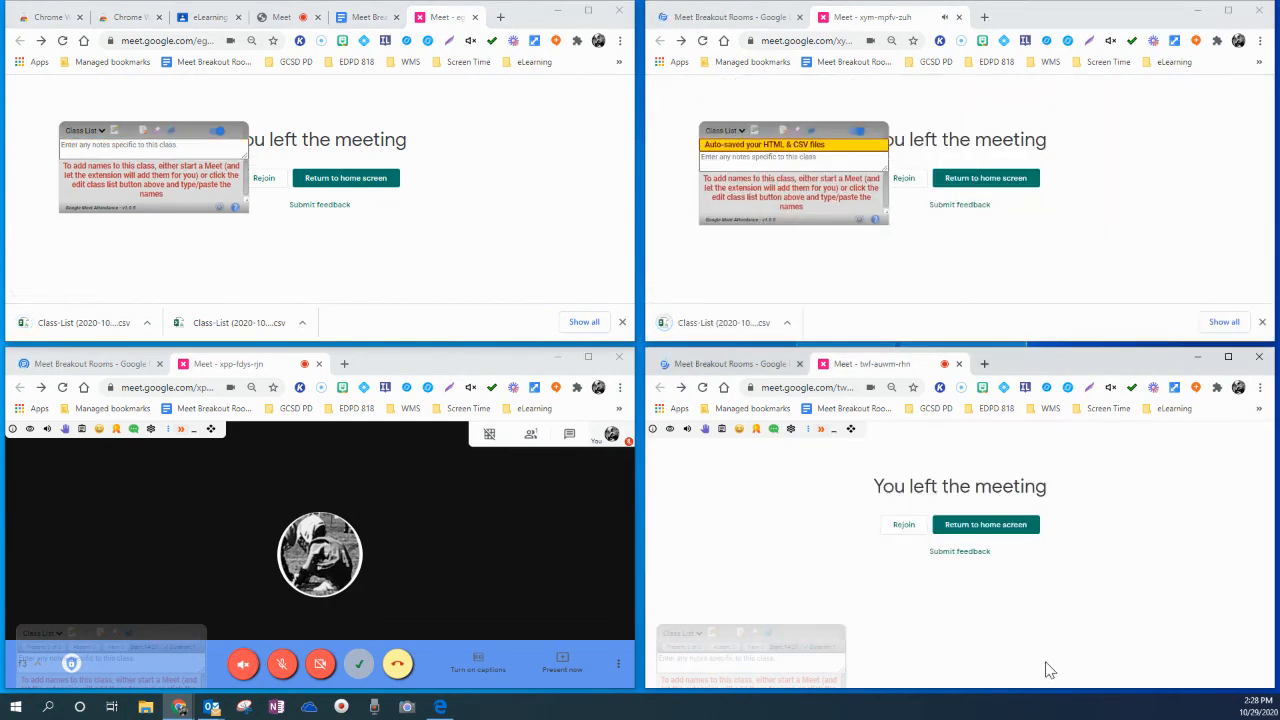
click(399, 668)
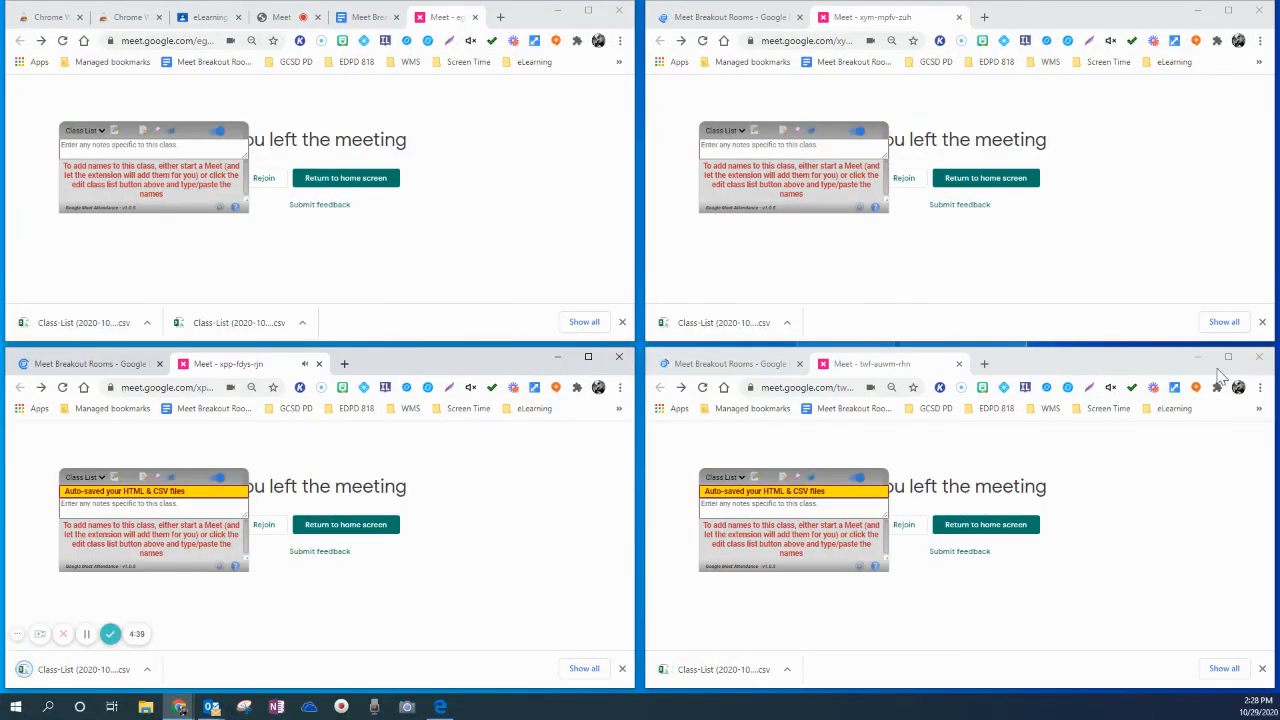
Close the f2, f3 and f4 windows and return to the main class meeting in the maximized original window
click(620, 362)
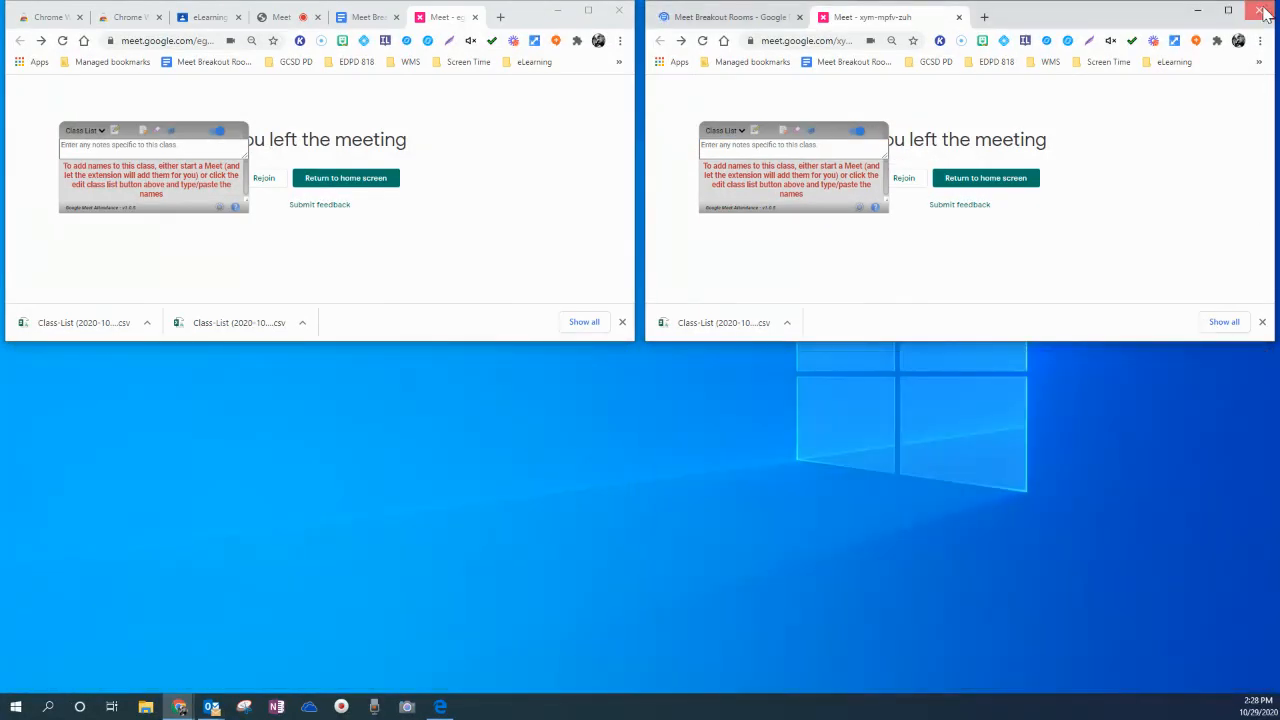
click(1255, 10)
click(588, 12)
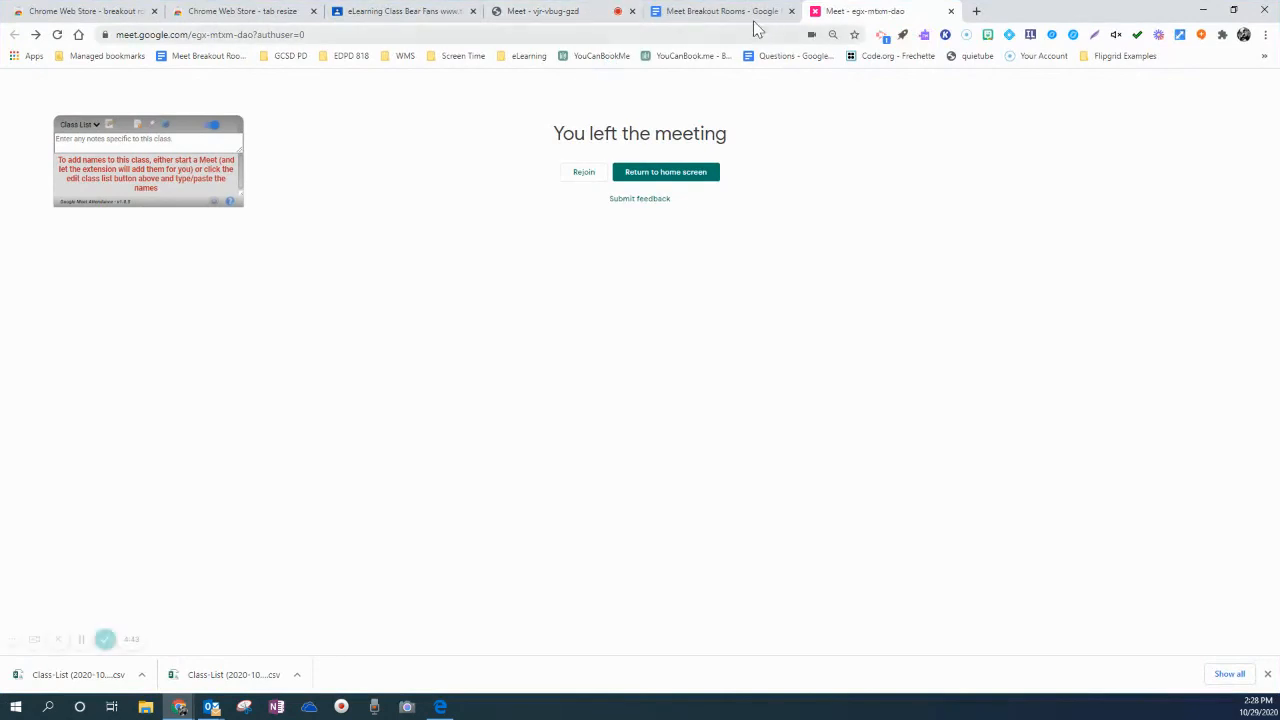
click(576, 11)
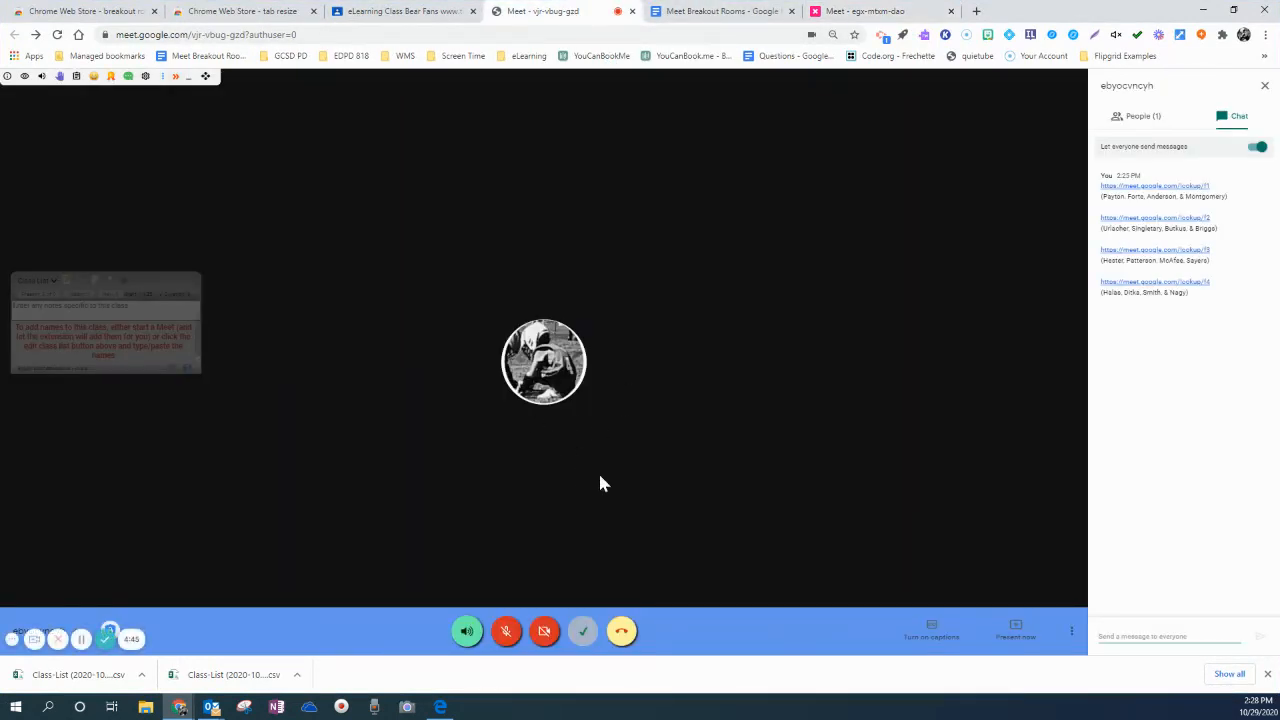